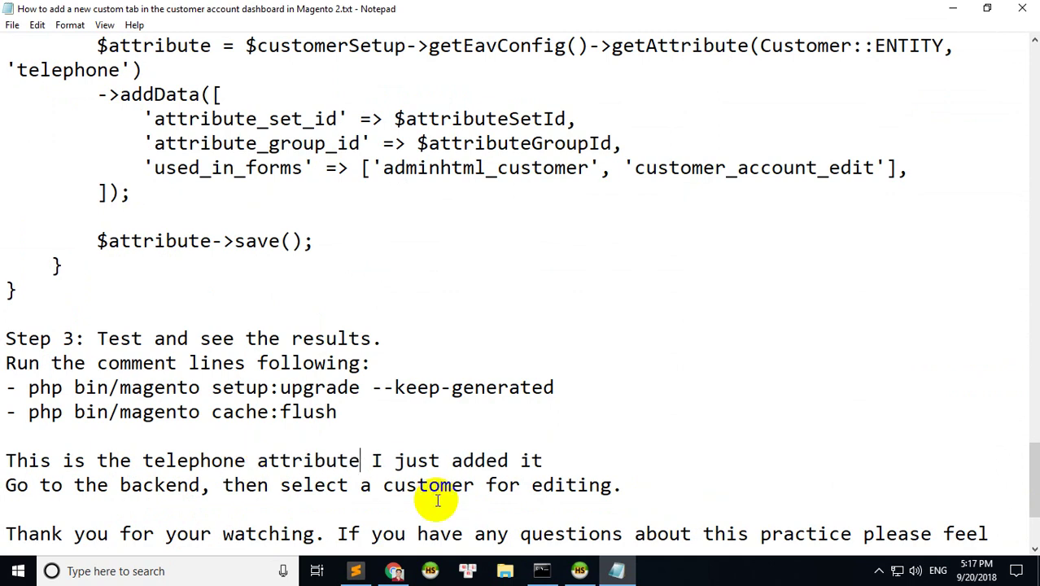
Switch to HeidiSQL and examine the telephone attribute's row in eav_attribute and its matching row 166 in customer_eav_attribute.
{"action": "left_click", "coordinate": [579, 570]}
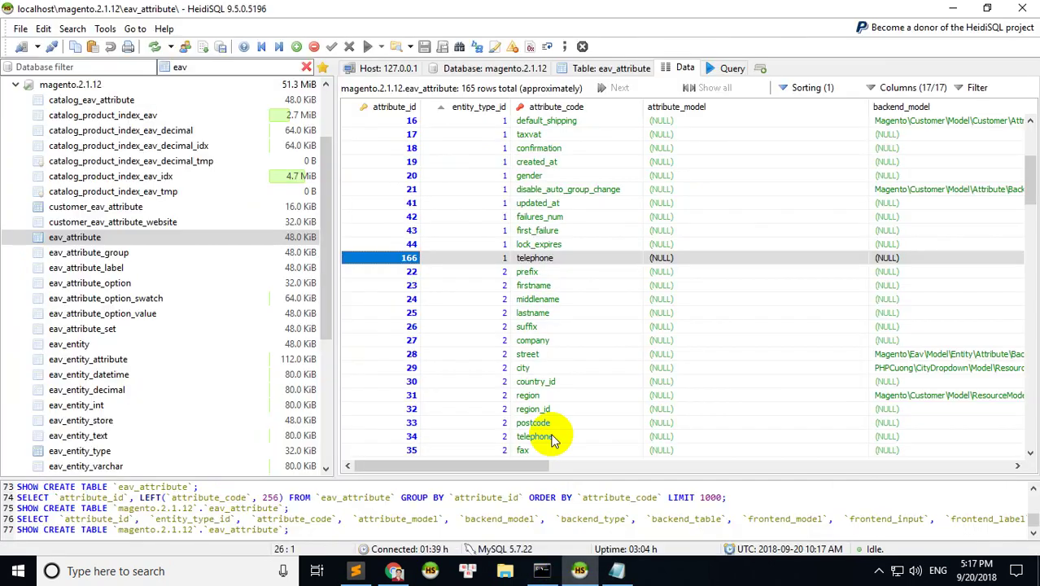
{"action": "left_click", "coordinate": [534, 259]}
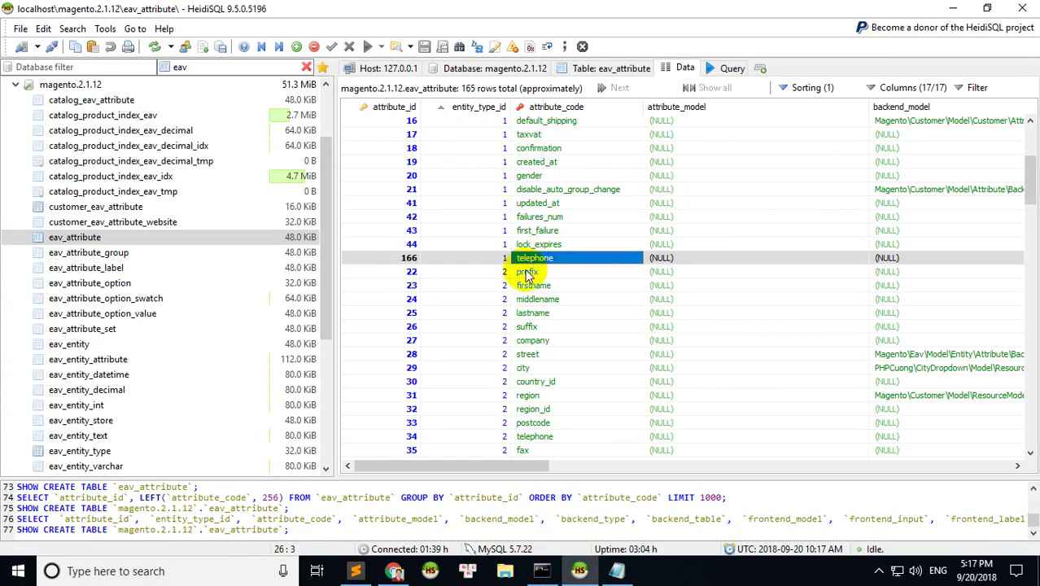
{"action": "left_click", "coordinate": [119, 208]}
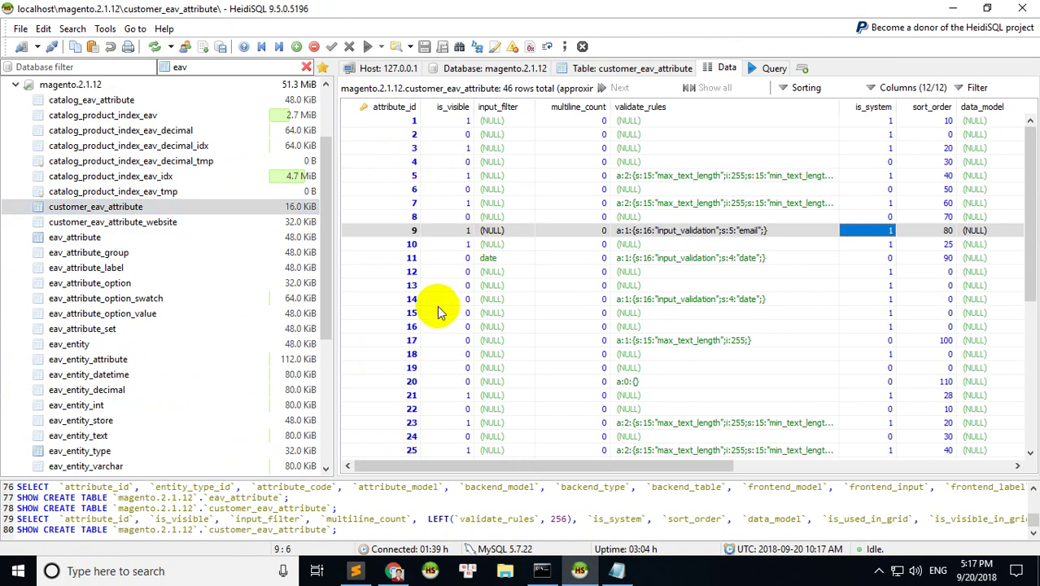
{"action": "scroll", "coordinate": [460, 389], "scroll_direction": "down", "scroll_amount": 7}
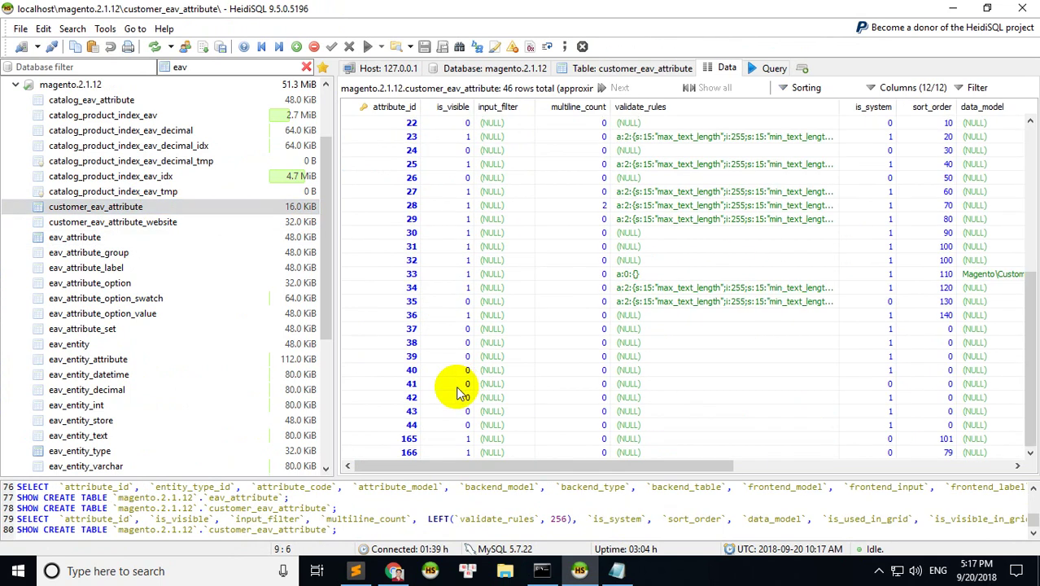
{"action": "left_click", "coordinate": [407, 454]}
{"action": "left_click", "coordinate": [945, 452]}
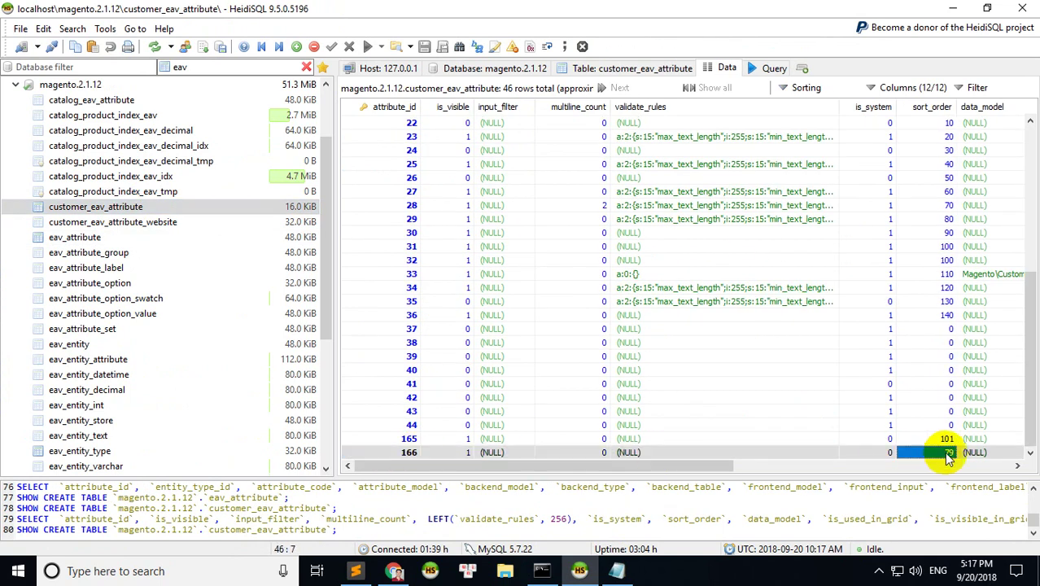
{"action": "double_click", "coordinate": [394, 454]}
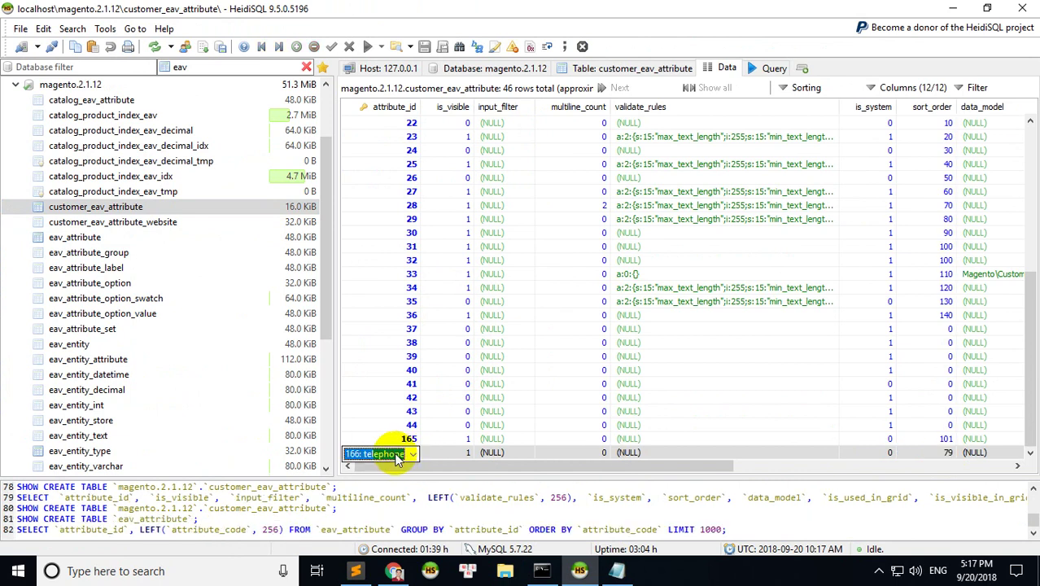
{"action": "left_click", "coordinate": [449, 452]}
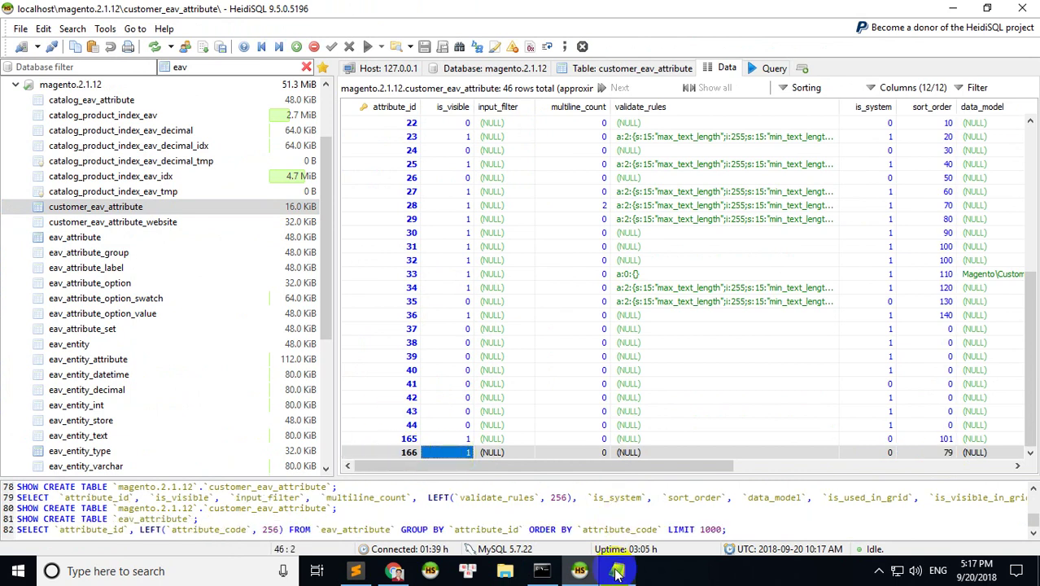
{"action": "left_click", "coordinate": [186, 67]}
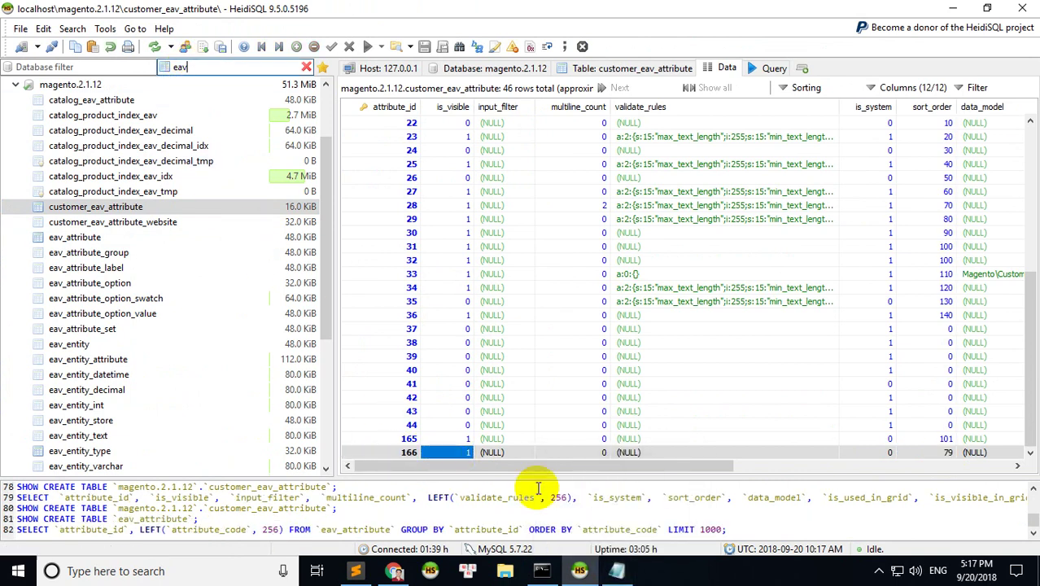
Switch to Notepad and highlight the instruction about selecting a customer for editing in the backend.
{"action": "left_click", "coordinate": [615, 570]}
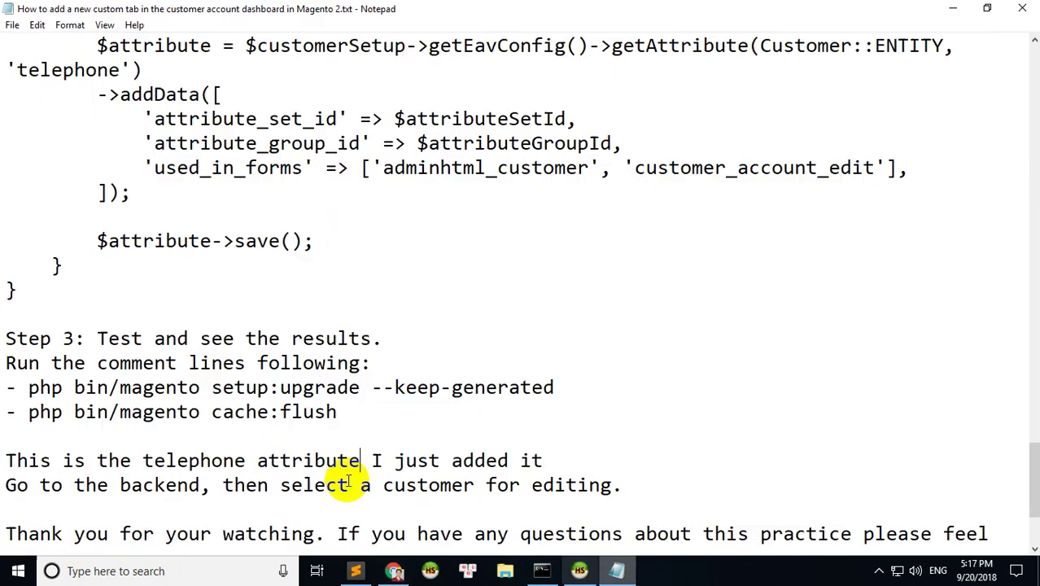
{"action": "left_click", "coordinate": [13, 485]}
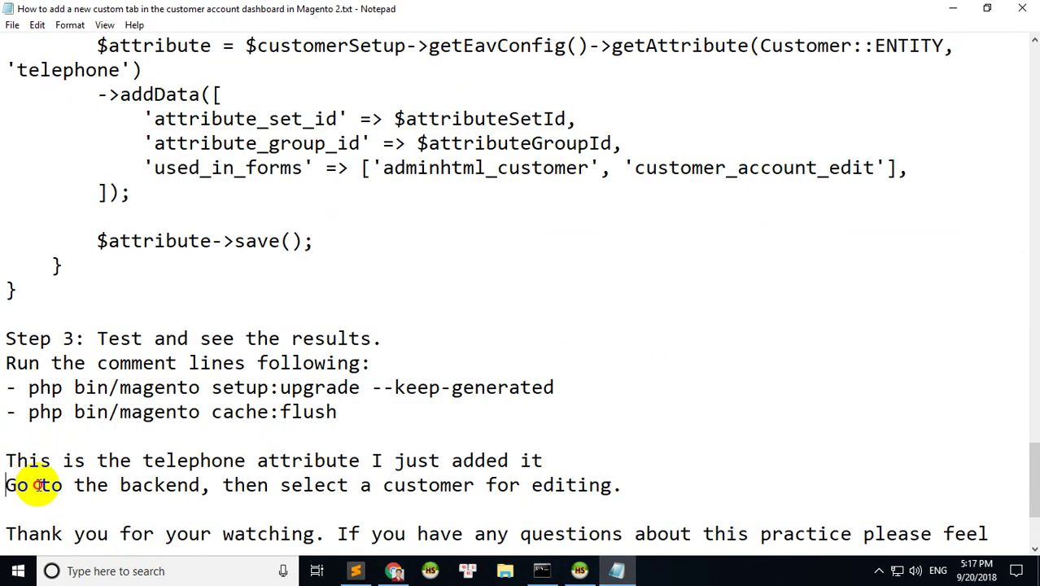
{"action": "left_click_drag", "start_coordinate": [37, 485], "coordinate": [623, 485]}
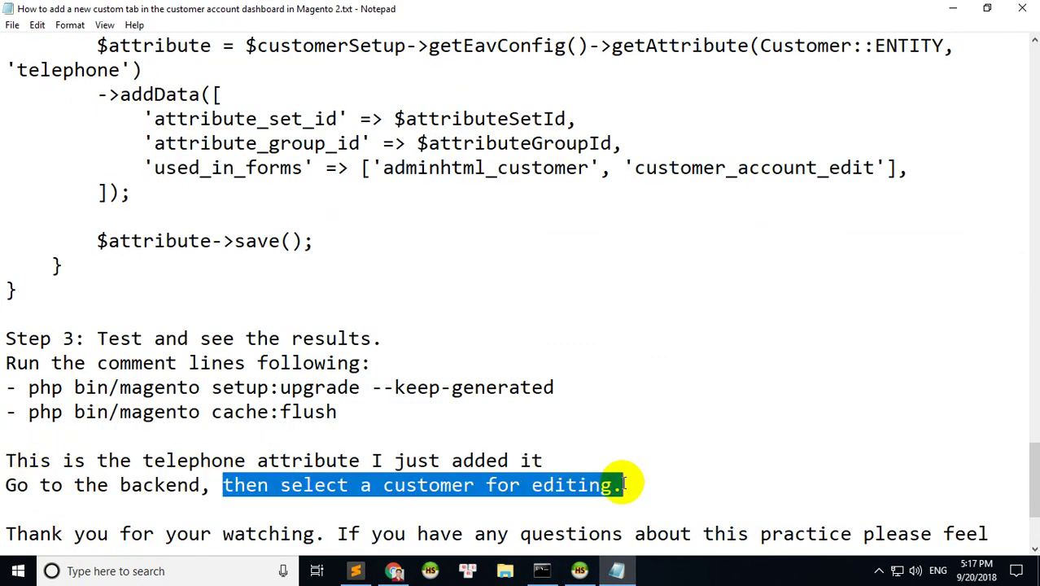
Switch to the Magento admin in Chrome, list all customers and open the customer with ID 1 for editing.
{"action": "left_click", "coordinate": [394, 571]}
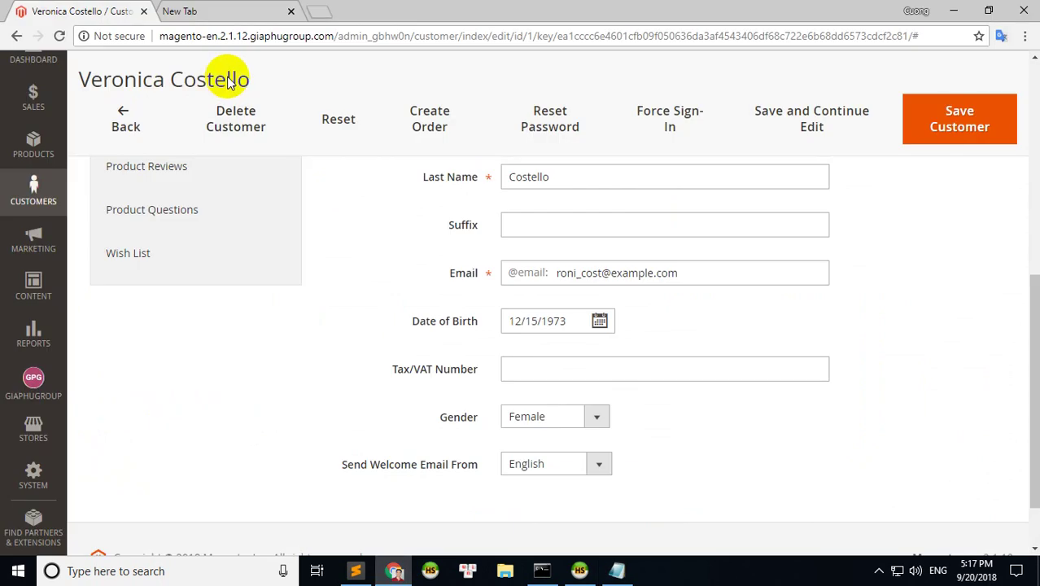
{"action": "scroll", "coordinate": [244, 277], "scroll_direction": "up", "scroll_amount": 5}
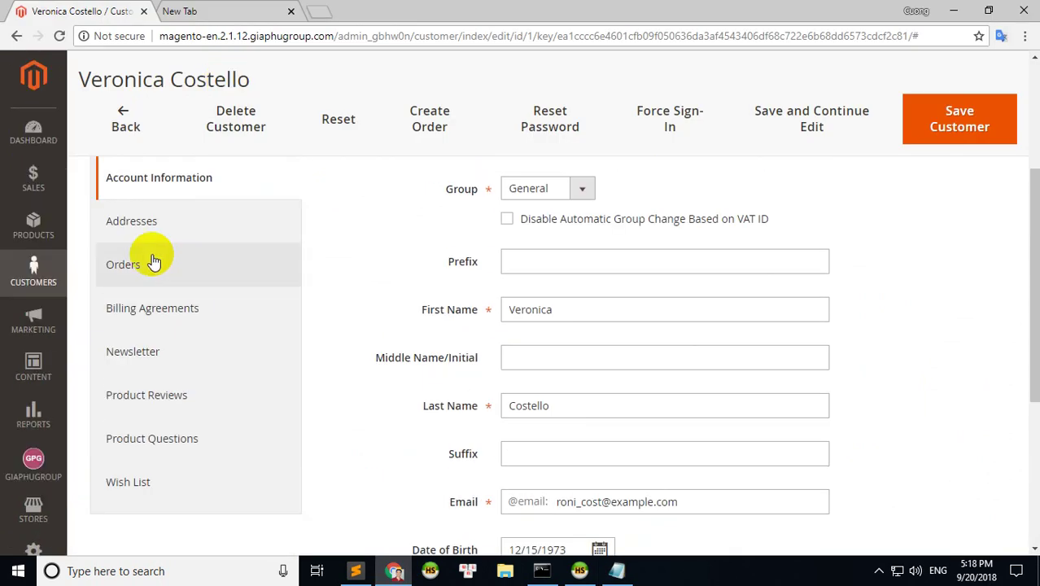
{"action": "left_click", "coordinate": [21, 277]}
{"action": "left_click", "coordinate": [117, 137]}
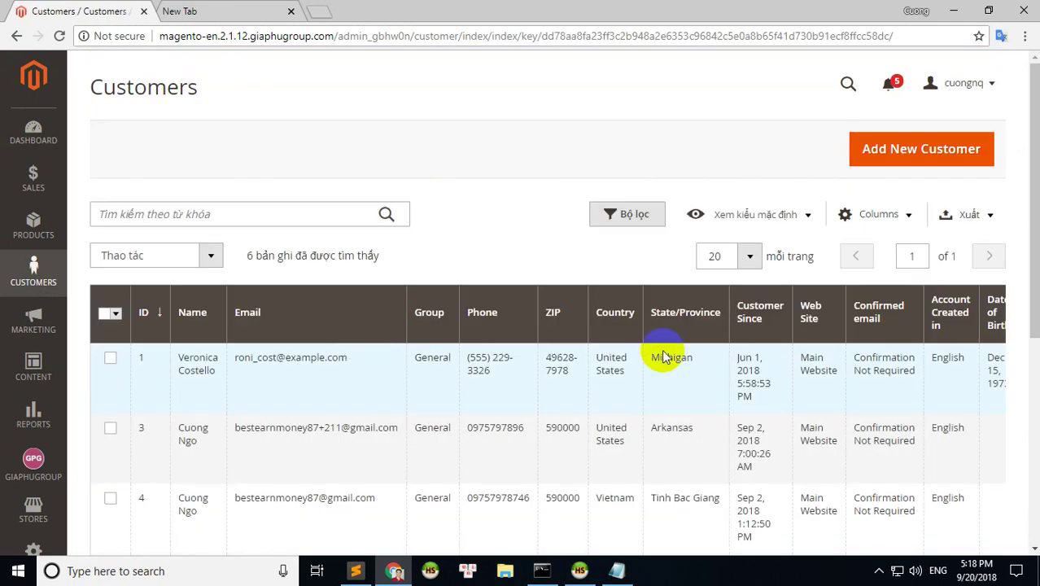
{"action": "scroll", "coordinate": [669, 353], "scroll_direction": "down", "scroll_amount": 5}
{"action": "left_click_drag", "start_coordinate": [580, 474], "coordinate": [806, 475]}
{"action": "scroll", "coordinate": [834, 419], "scroll_direction": "up", "scroll_amount": 5}
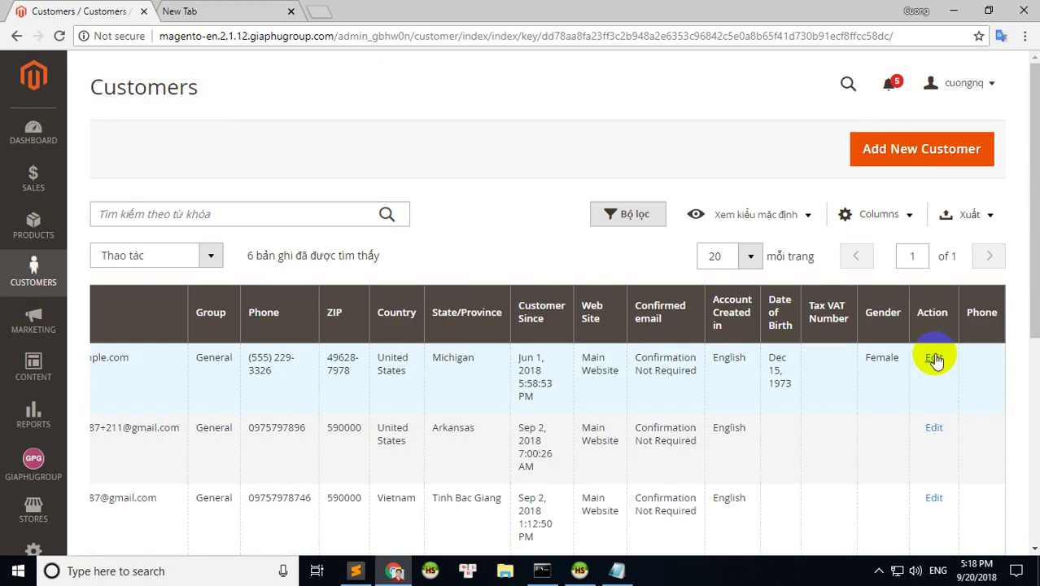
{"action": "left_click", "coordinate": [934, 358]}
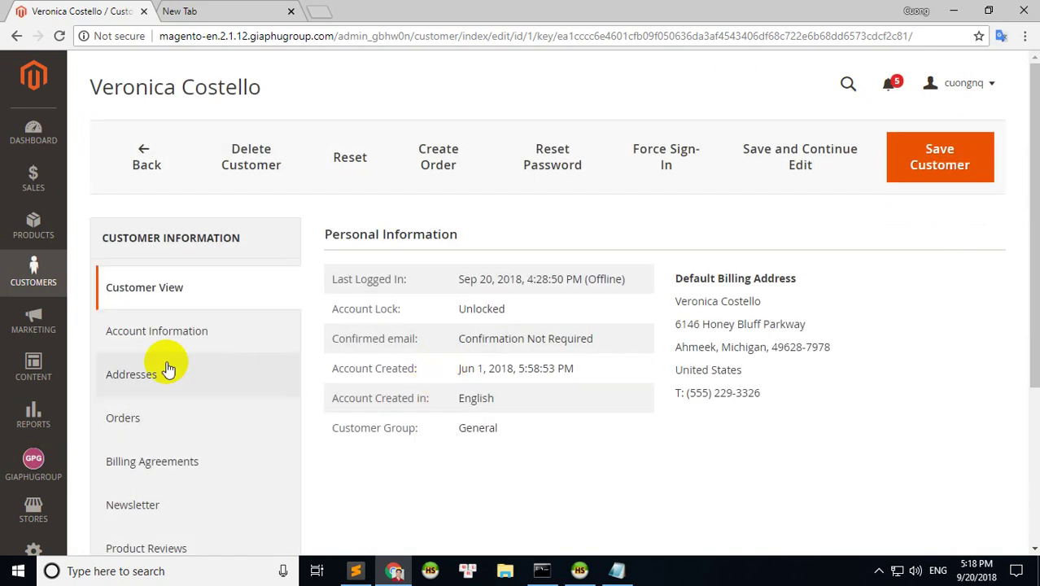
Examine the new Phone field in the customer's Account Information.
{"action": "left_click", "coordinate": [134, 332]}
{"action": "scroll", "coordinate": [368, 378], "scroll_direction": "down", "scroll_amount": 4}
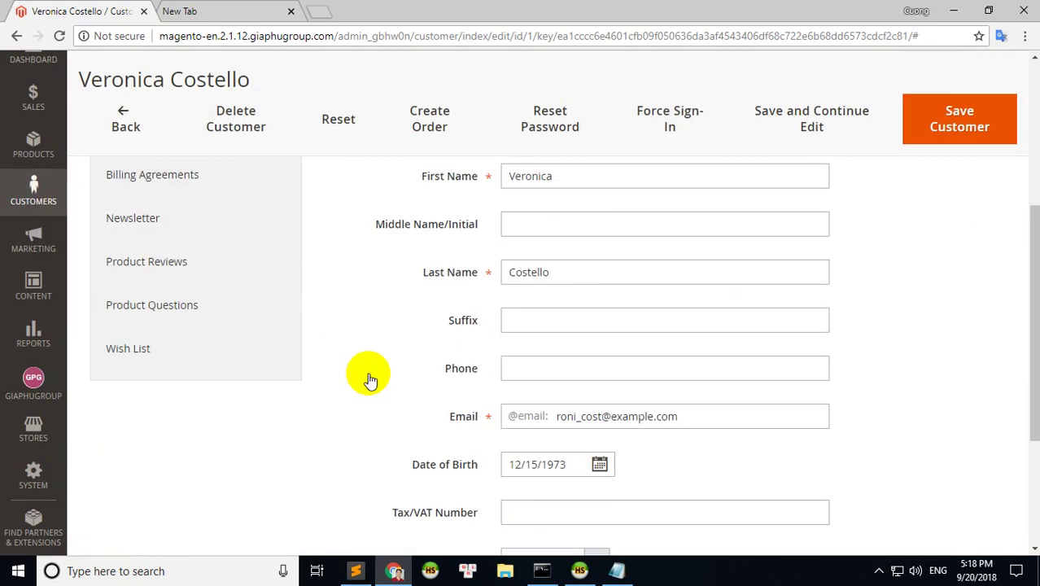
{"action": "left_click_drag", "start_coordinate": [441, 371], "coordinate": [480, 376]}
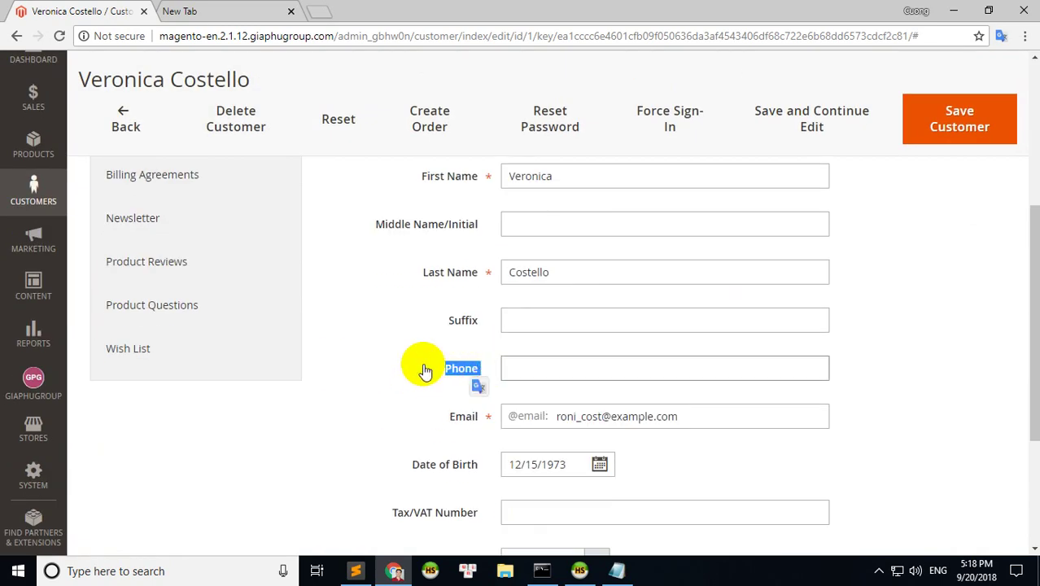
{"action": "left_click", "coordinate": [408, 360]}
Switch to Notepad and add the line "Yeah, it works perfectly." below the customer editing instruction.
{"action": "left_click", "coordinate": [616, 570]}
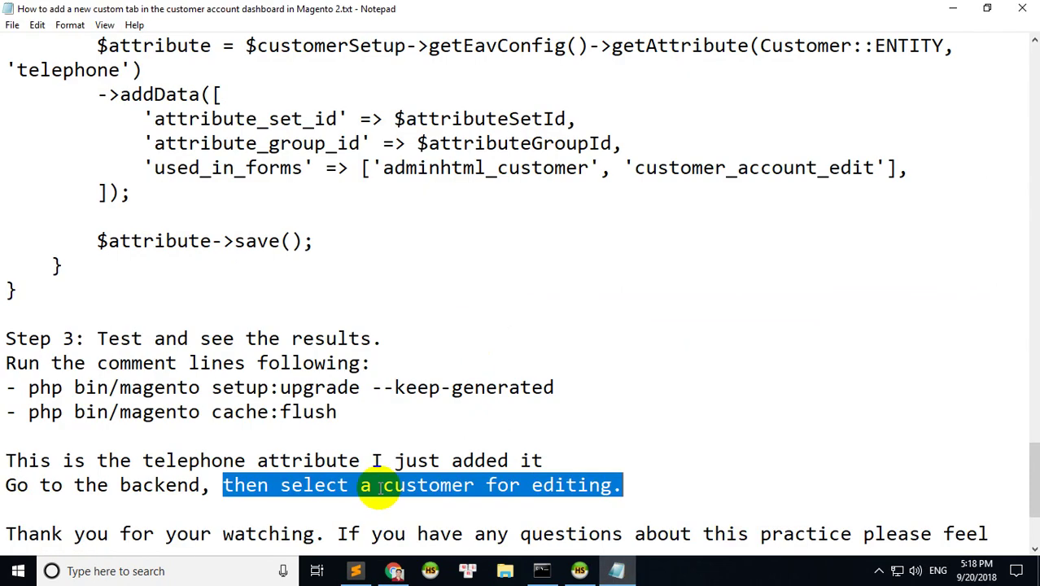
{"action": "left_click", "coordinate": [631, 486]}
{"action": "key", "text": "Return"}
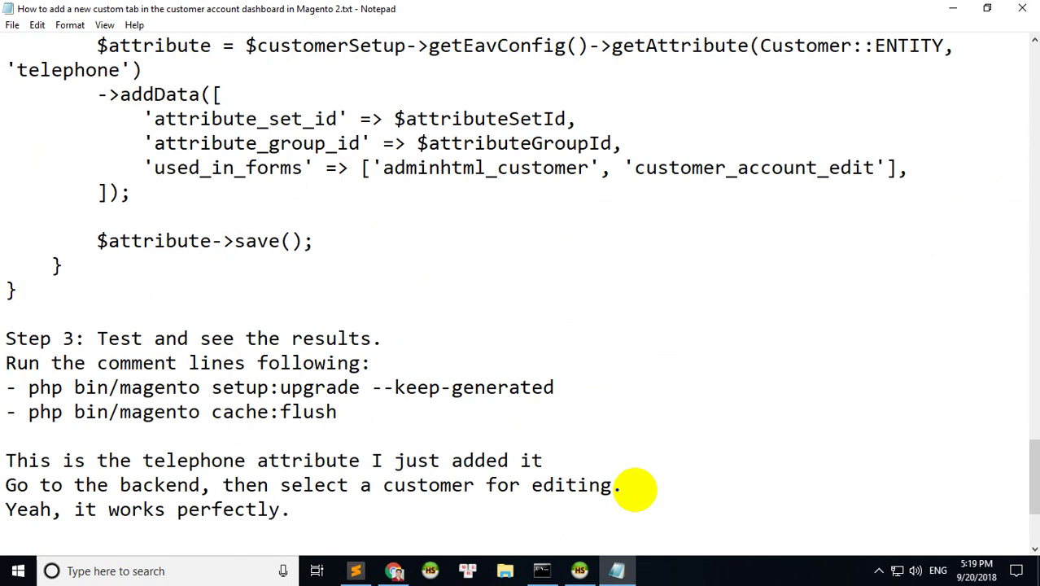
Back in Chrome, enter the customer's phone number in the Phone field and try to save while continuing to edit.
{"action": "left_click", "coordinate": [394, 570]}
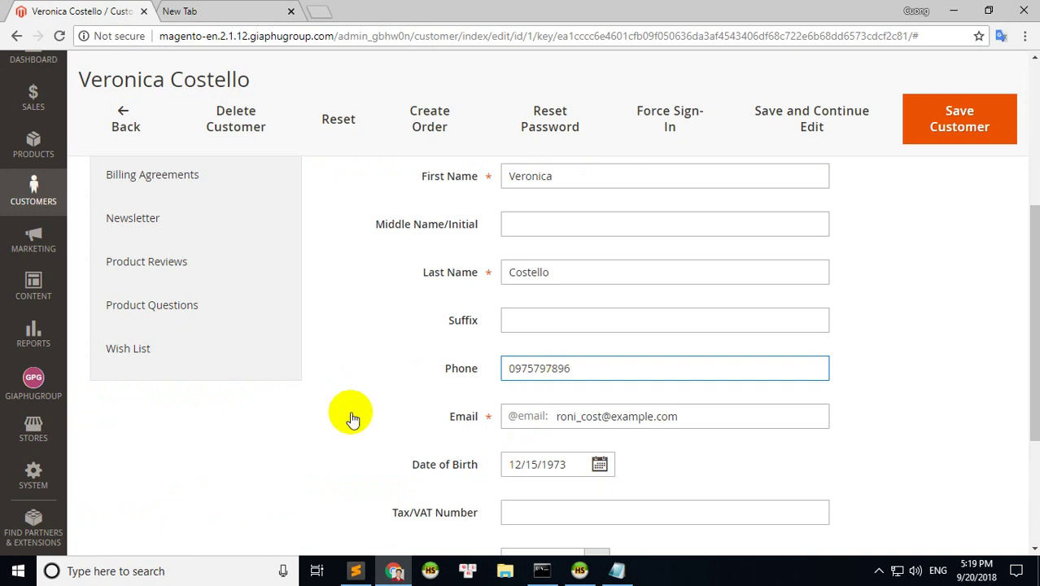
{"action": "key", "text": "Tab"}
{"action": "scroll", "coordinate": [349, 411], "scroll_direction": "down", "scroll_amount": 3}
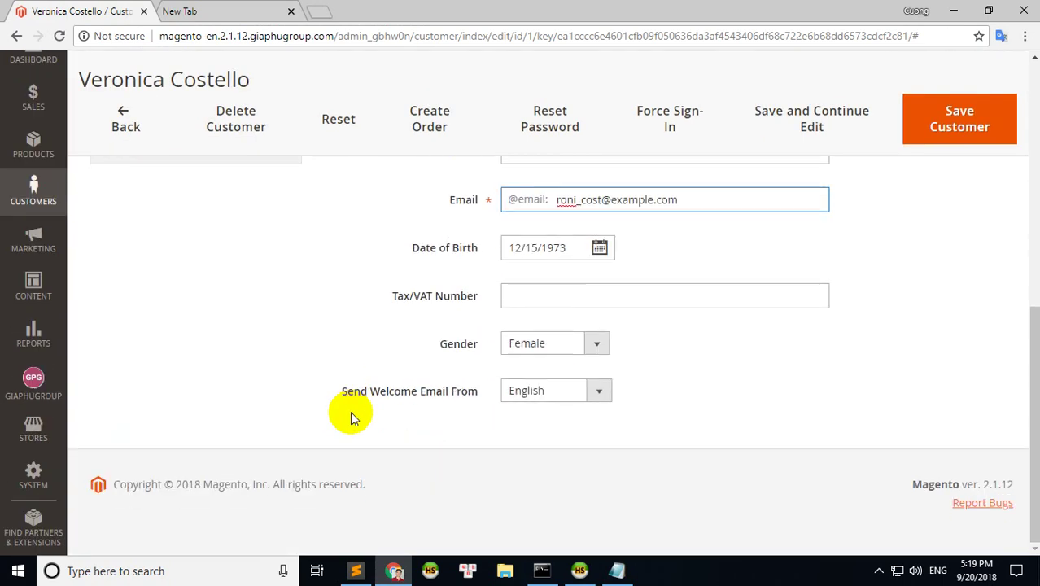
{"action": "scroll", "coordinate": [359, 400], "scroll_direction": "up", "scroll_amount": 6}
{"action": "left_click", "coordinate": [777, 174]}
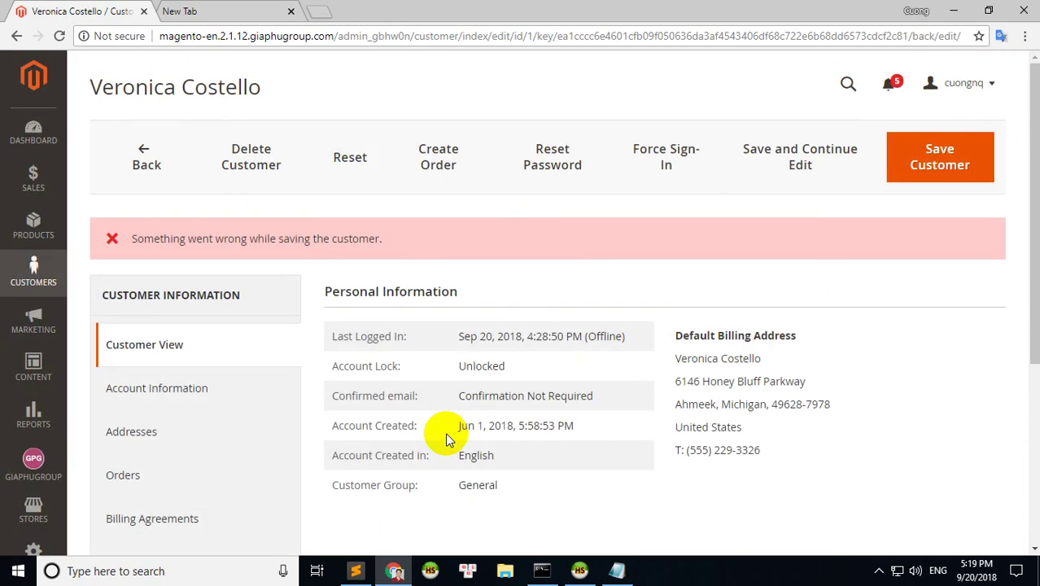
Examine the save message and the customer's Phone field in Account Information.
{"action": "left_click_drag", "start_coordinate": [130, 238], "coordinate": [411, 244]}
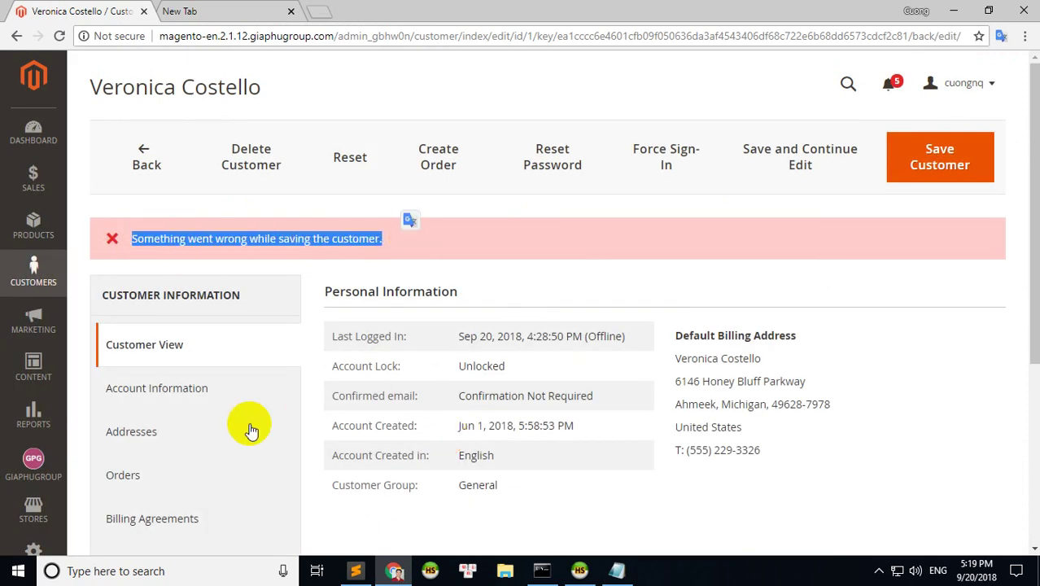
{"action": "left_click", "coordinate": [155, 388]}
{"action": "scroll", "coordinate": [480, 399], "scroll_direction": "down", "scroll_amount": 5}
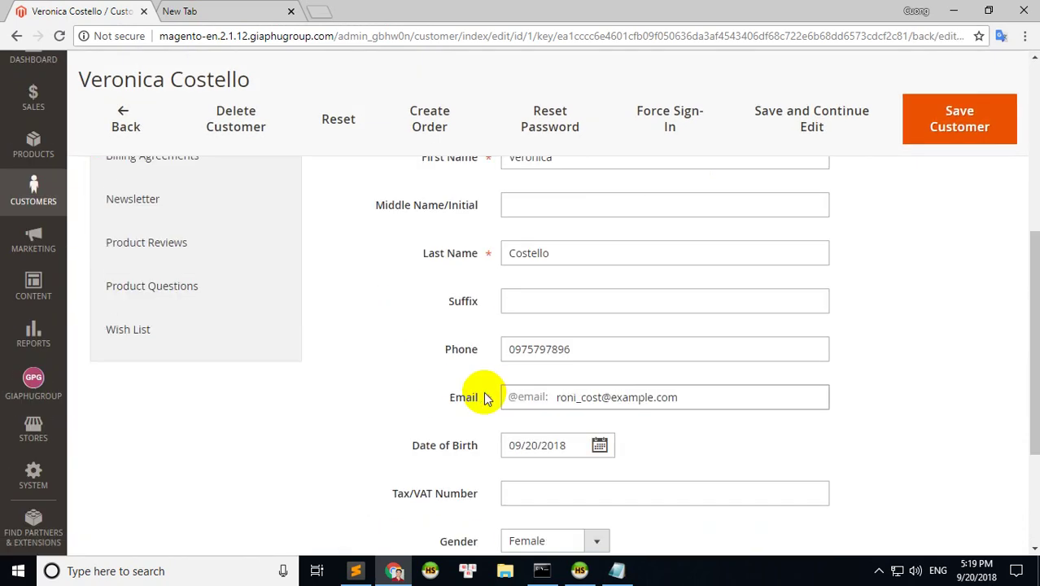
{"action": "double_click", "coordinate": [462, 349]}
{"action": "left_click", "coordinate": [409, 339]}
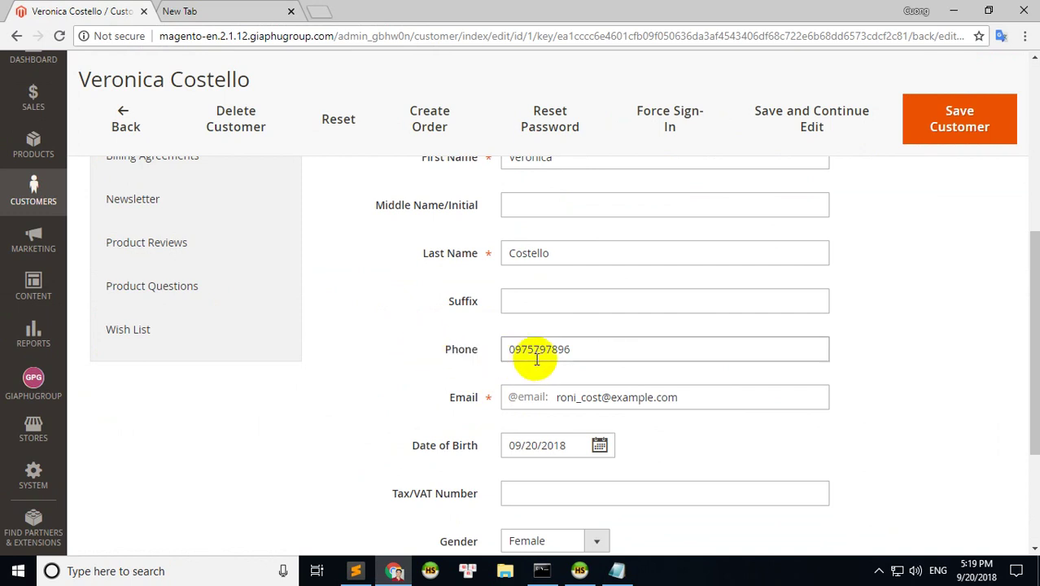
Switch to the command prompt and run php bin/magento indexer:reindex.
{"action": "left_click", "coordinate": [542, 571]}
{"action": "key", "text": "Up"}
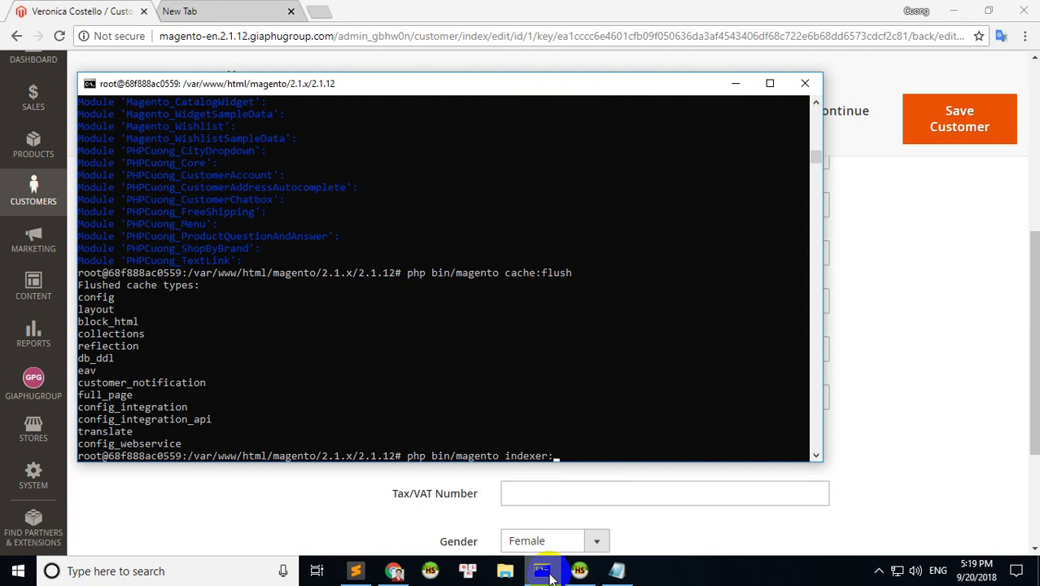
{"action": "type", "text": "indexer:reindex"}
{"action": "key", "text": "Return"}
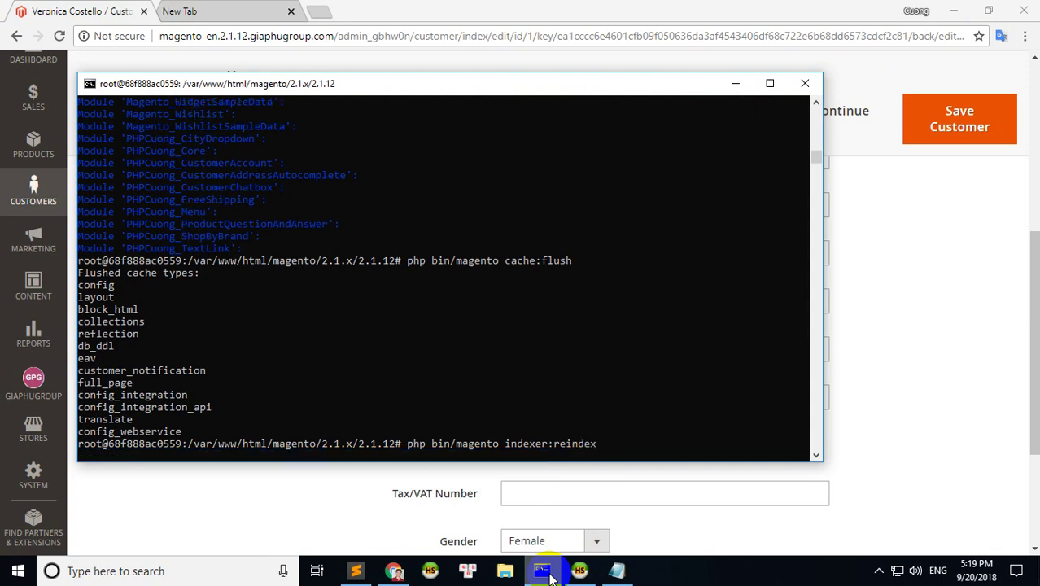
Switch to Notepad and add "- php bin/magento indexer:reindex" below the cache:flush command in Step 3.
{"action": "left_click", "coordinate": [617, 570]}
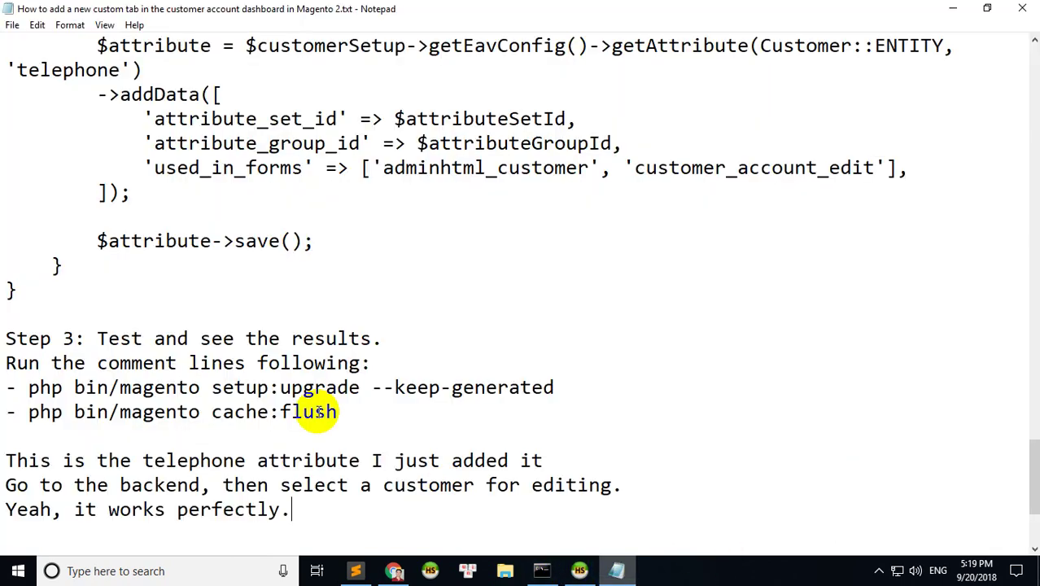
{"action": "left_click", "coordinate": [355, 417]}
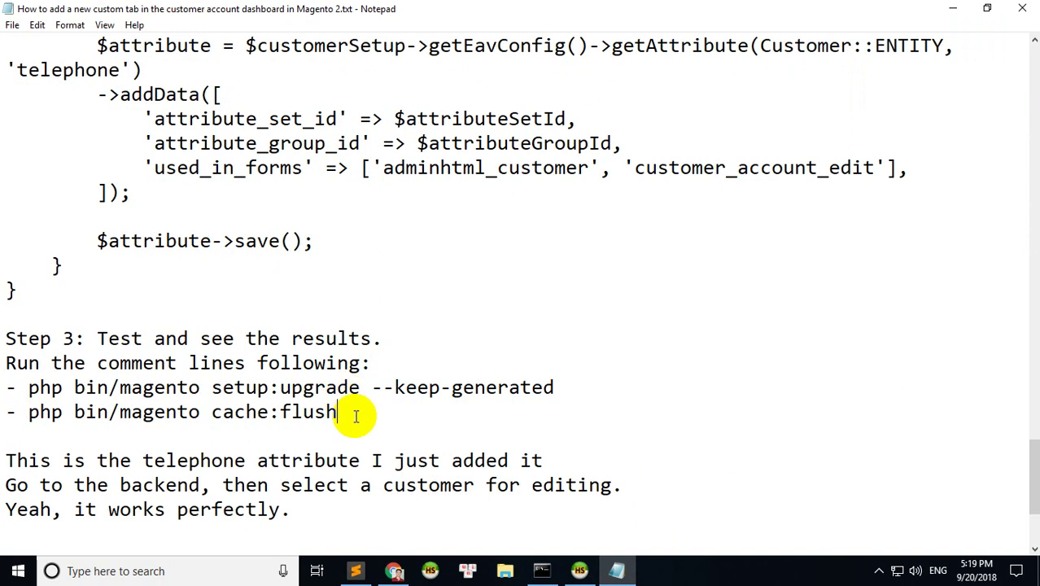
{"action": "key", "text": "Return"}
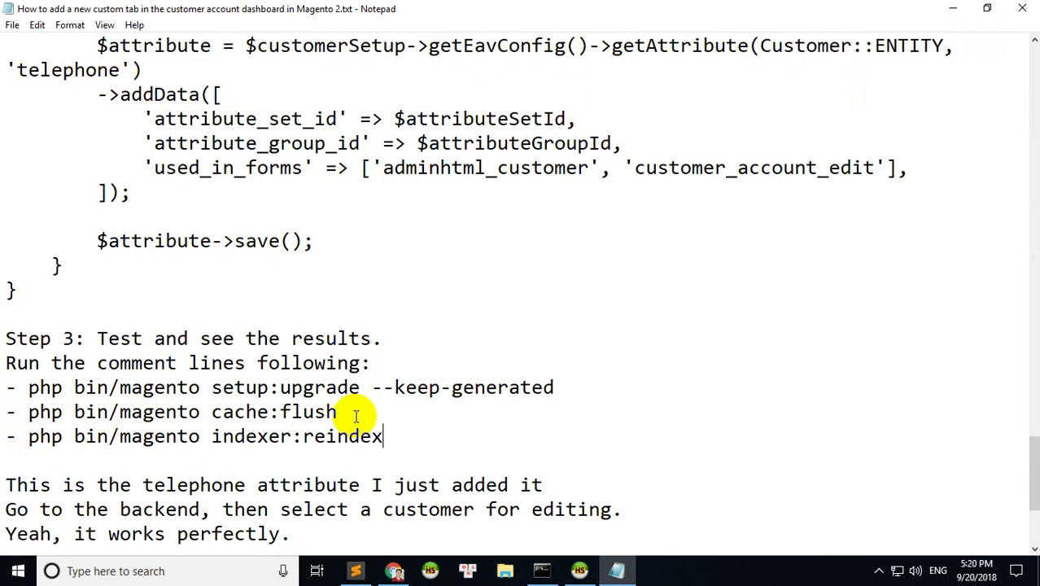
Check the reindexing progress in the command prompt and return to the customer page in Chrome.
{"action": "left_click", "coordinate": [392, 570]}
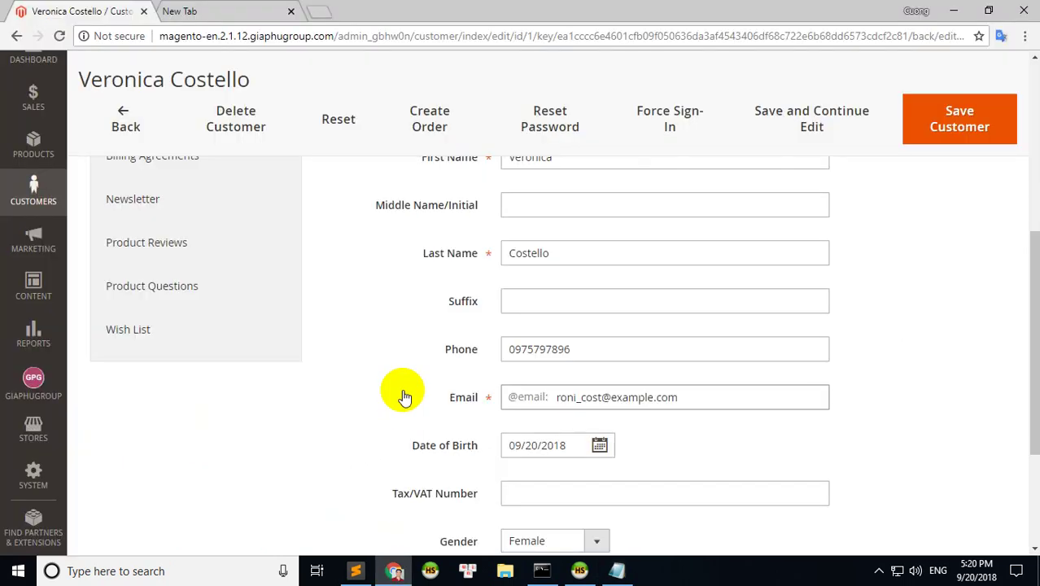
{"action": "left_click", "coordinate": [542, 573]}
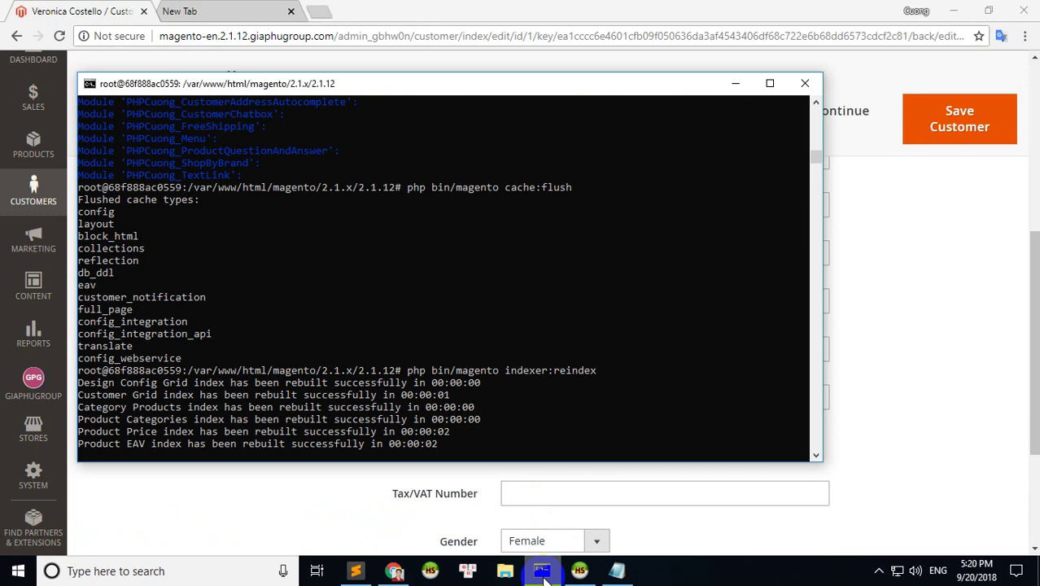
{"action": "left_click", "coordinate": [487, 384]}
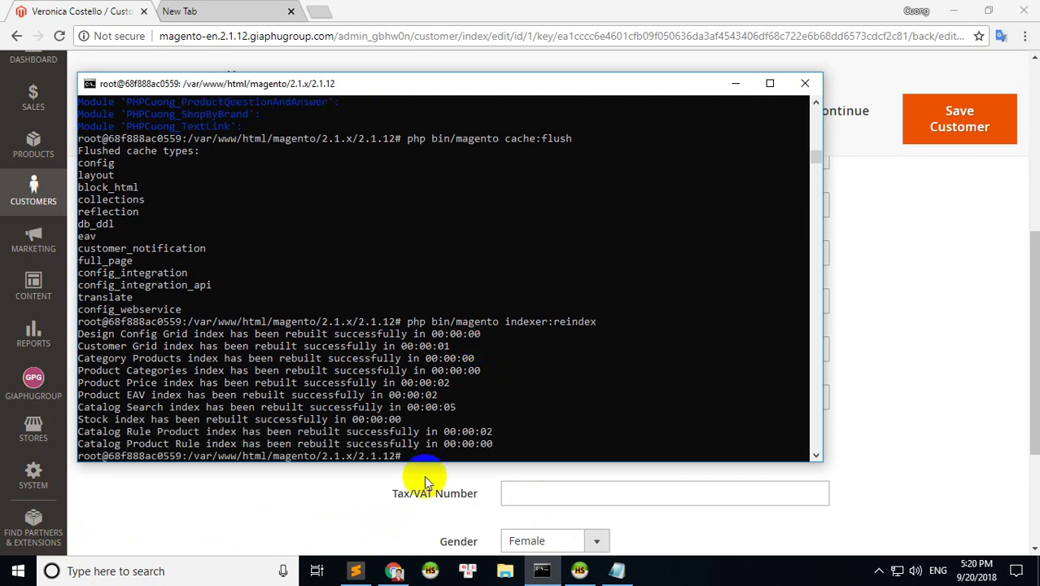
{"action": "left_click", "coordinate": [372, 506]}
{"action": "scroll", "coordinate": [411, 449], "scroll_direction": "up", "scroll_amount": 5}
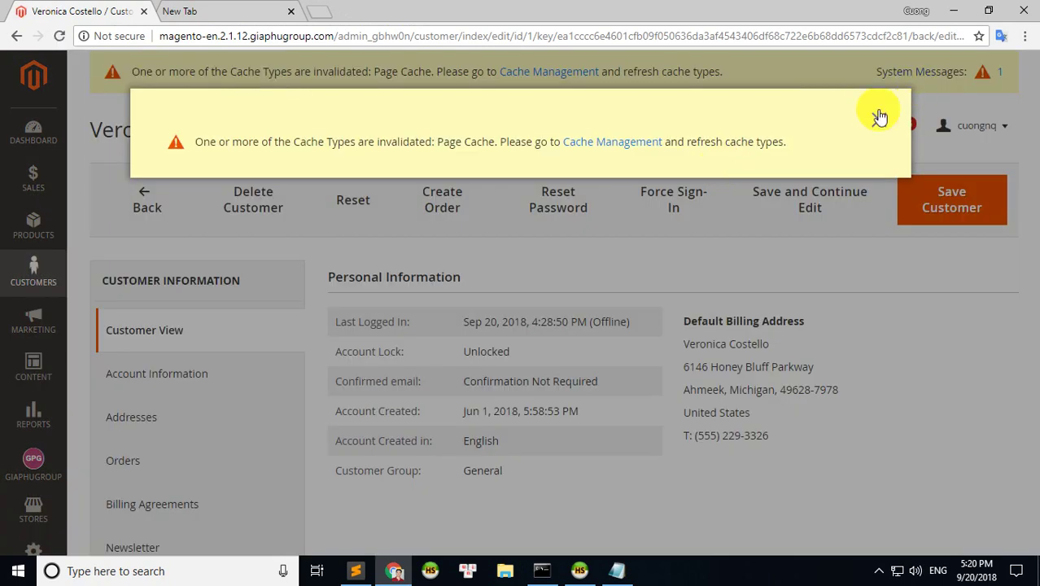
Replace the leading zero of the customer's Phone number in Account Information with the country code (+84), then save and continue editing.
{"action": "left_click", "coordinate": [375, 420]}
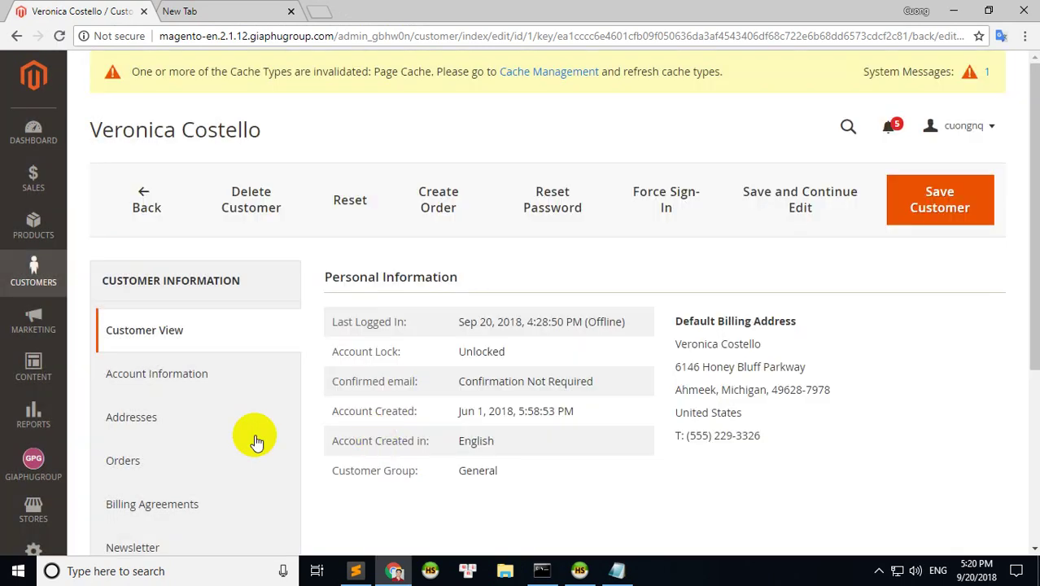
{"action": "left_click", "coordinate": [162, 379]}
{"action": "scroll", "coordinate": [400, 385], "scroll_direction": "down", "scroll_amount": 5}
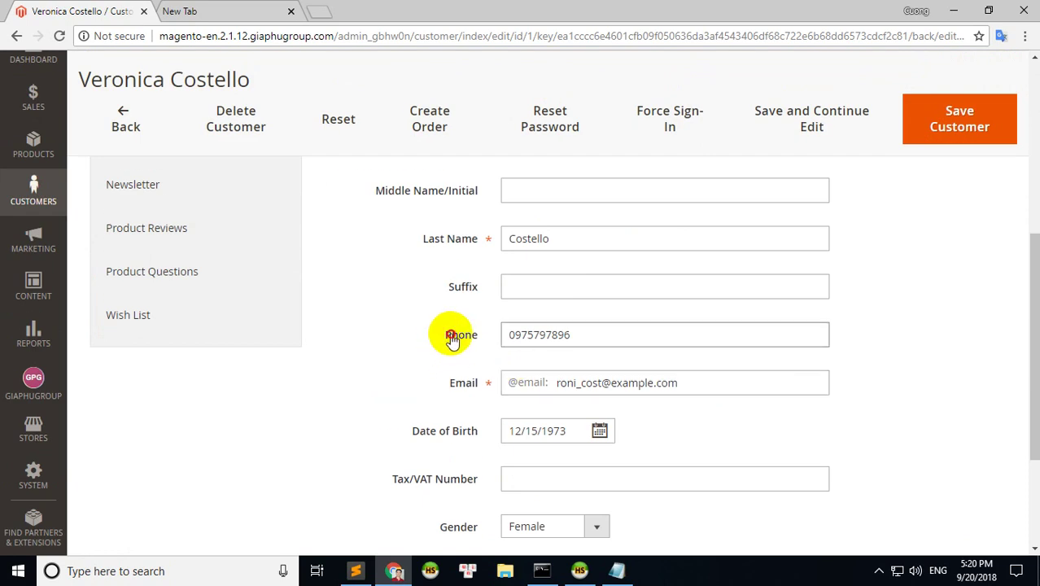
{"action": "left_click", "coordinate": [585, 337]}
{"action": "left_click_drag", "start_coordinate": [589, 334], "coordinate": [516, 337]}
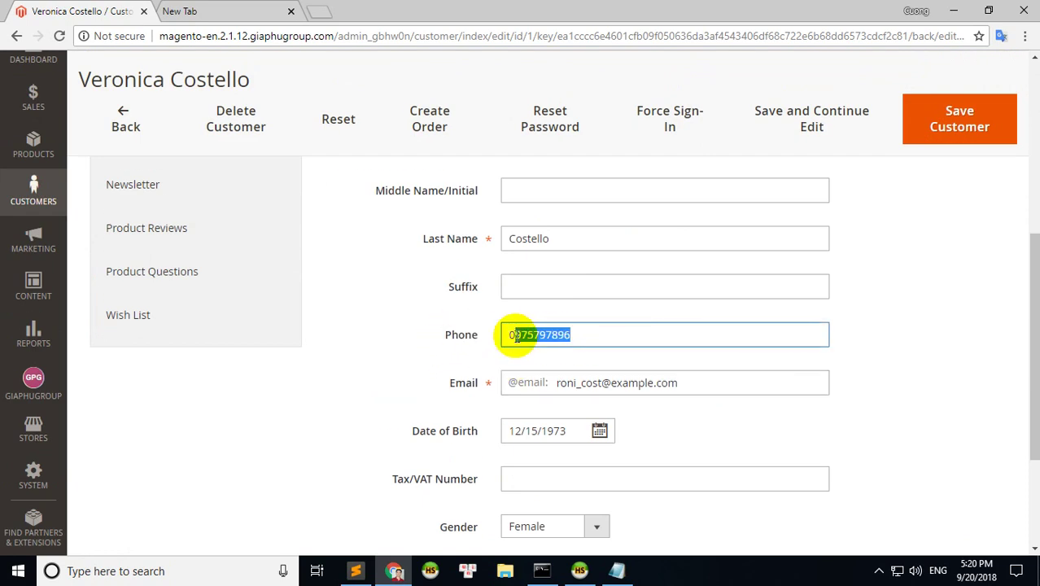
{"action": "left_click", "coordinate": [508, 335]}
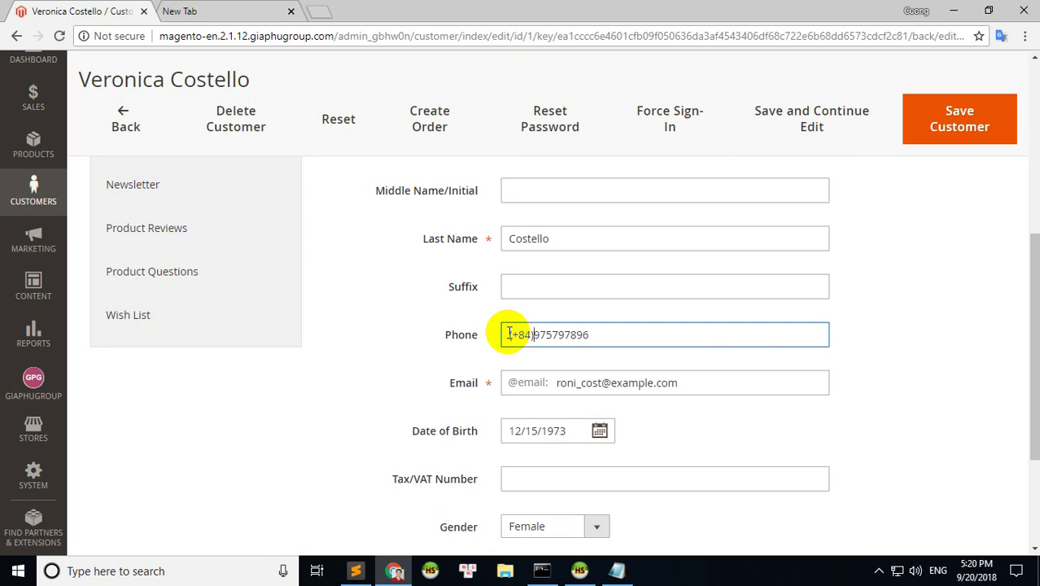
{"action": "key", "text": "Return"}
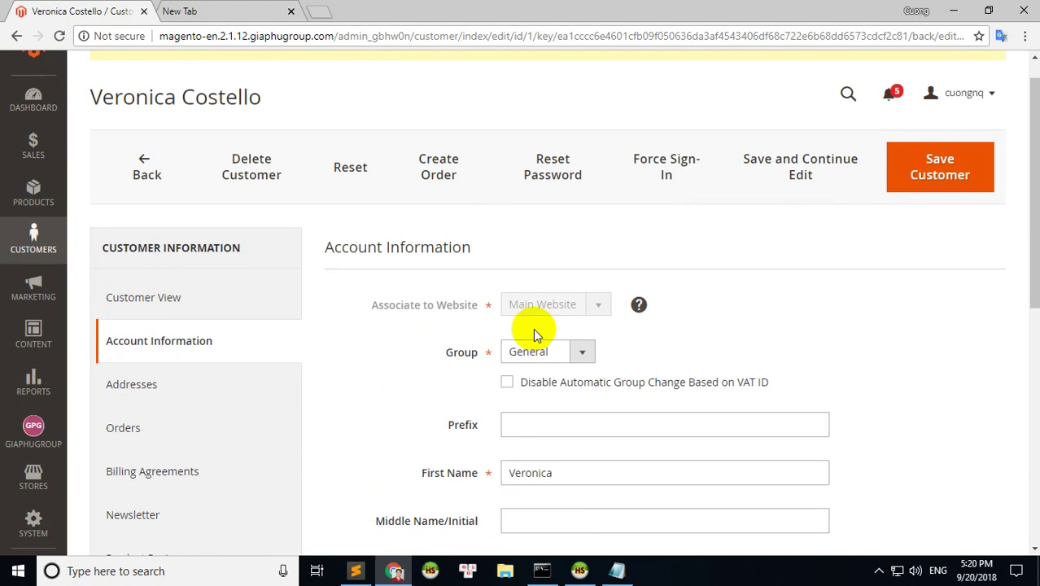
{"action": "left_click", "coordinate": [806, 128]}
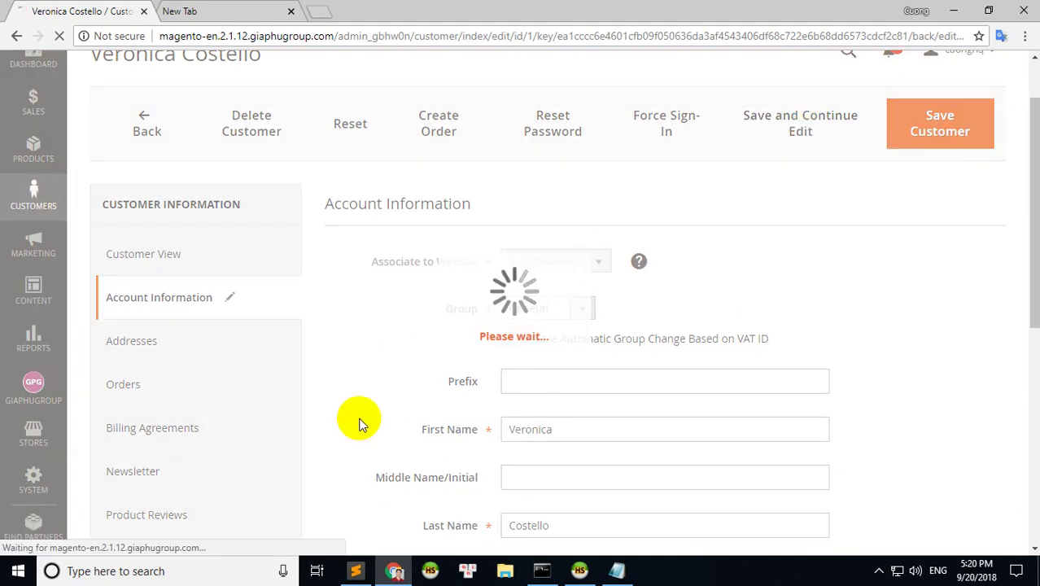
{"action": "scroll", "coordinate": [362, 424], "scroll_direction": "down", "scroll_amount": 4}
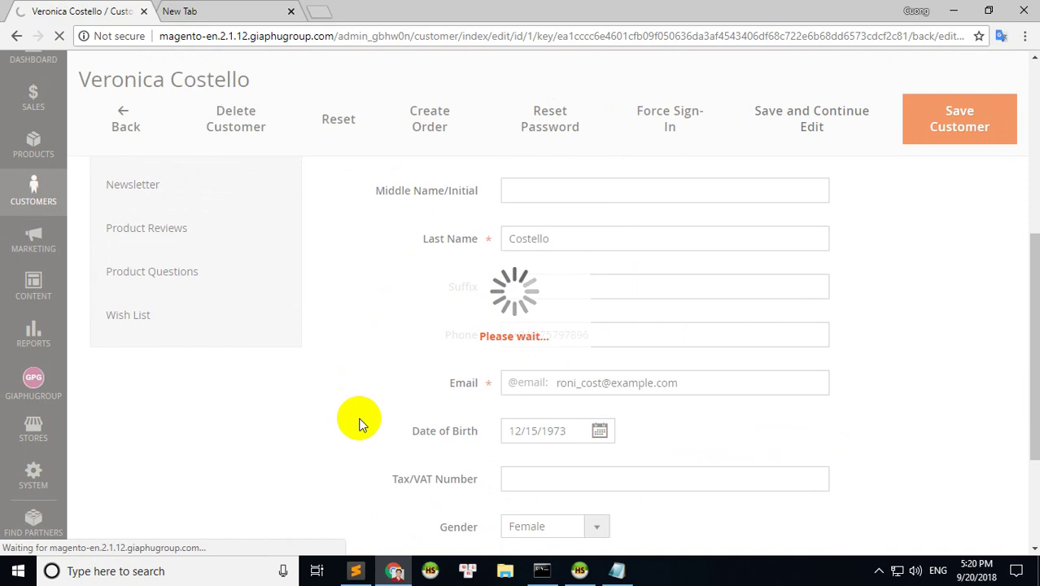
Examine the save message and check the saved Phone value in the customer's Account Information.
{"action": "left_click_drag", "start_coordinate": [278, 284], "coordinate": [132, 281]}
{"action": "scroll", "coordinate": [195, 390], "scroll_direction": "down", "scroll_amount": 1}
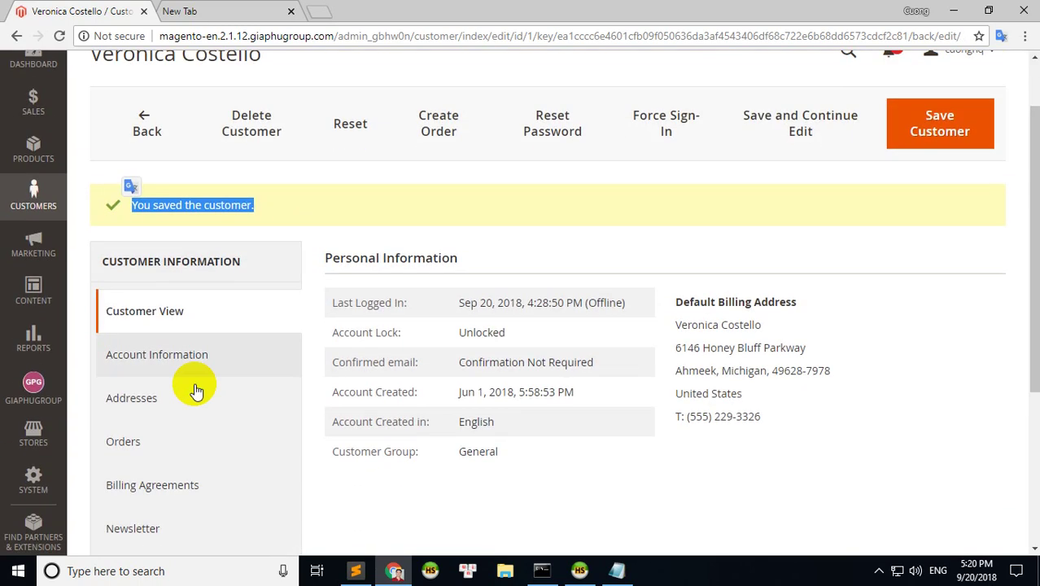
{"action": "left_click", "coordinate": [140, 398]}
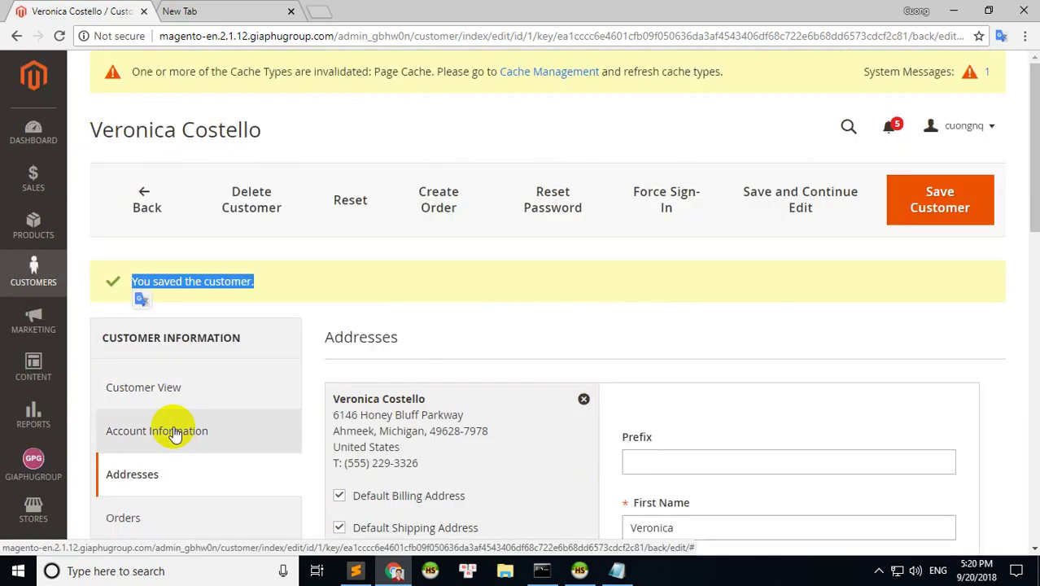
{"action": "left_click", "coordinate": [174, 431]}
{"action": "scroll", "coordinate": [371, 423], "scroll_direction": "down", "scroll_amount": 4}
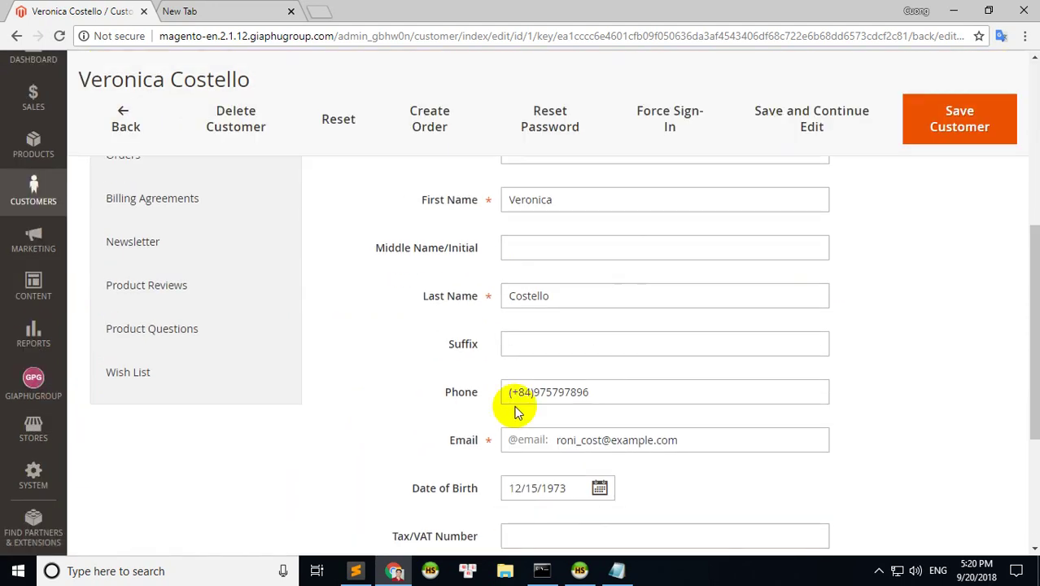
{"action": "left_click_drag", "start_coordinate": [592, 391], "coordinate": [418, 399]}
{"action": "key", "text": "Return"}
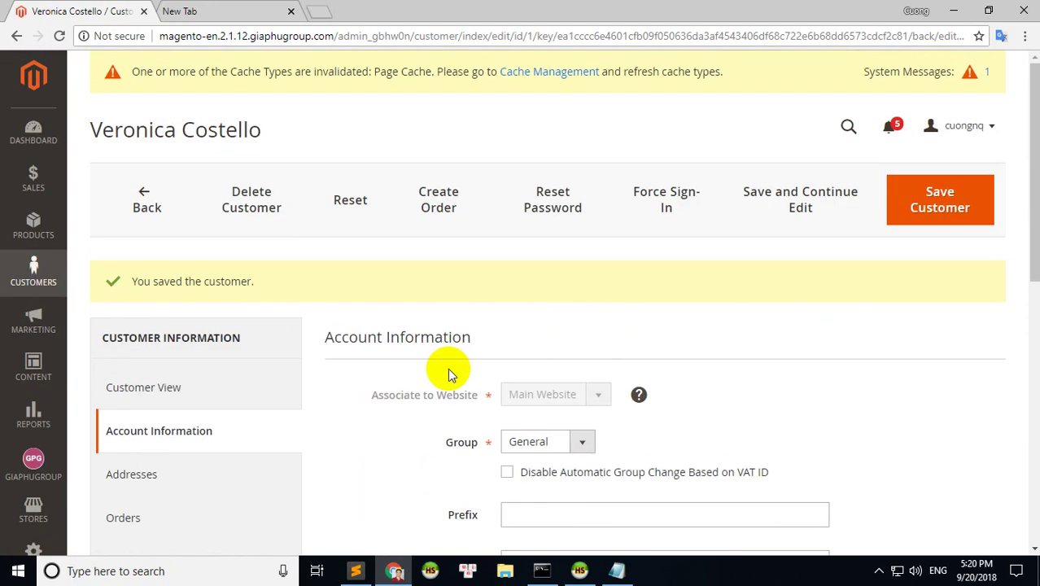
Return to the Customers grid and examine the Phone column after Action for the first customer, discarding any inline row edit.
{"action": "left_click", "coordinate": [135, 190]}
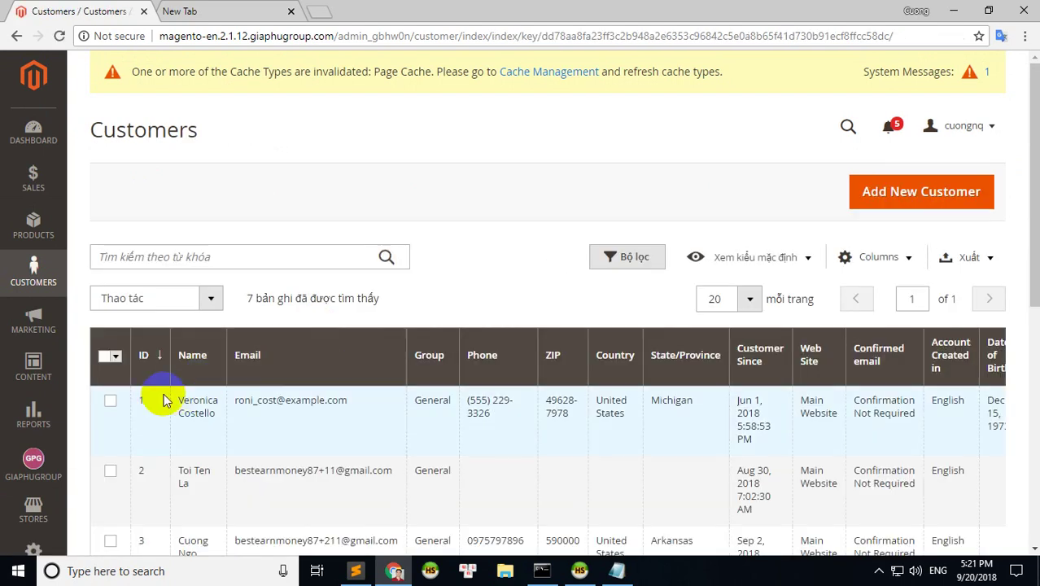
{"action": "scroll", "coordinate": [379, 539], "scroll_direction": "down", "scroll_amount": 2}
{"action": "scroll", "coordinate": [308, 432], "scroll_direction": "down", "scroll_amount": 1}
{"action": "scroll", "coordinate": [308, 432], "scroll_direction": "up", "scroll_amount": 2}
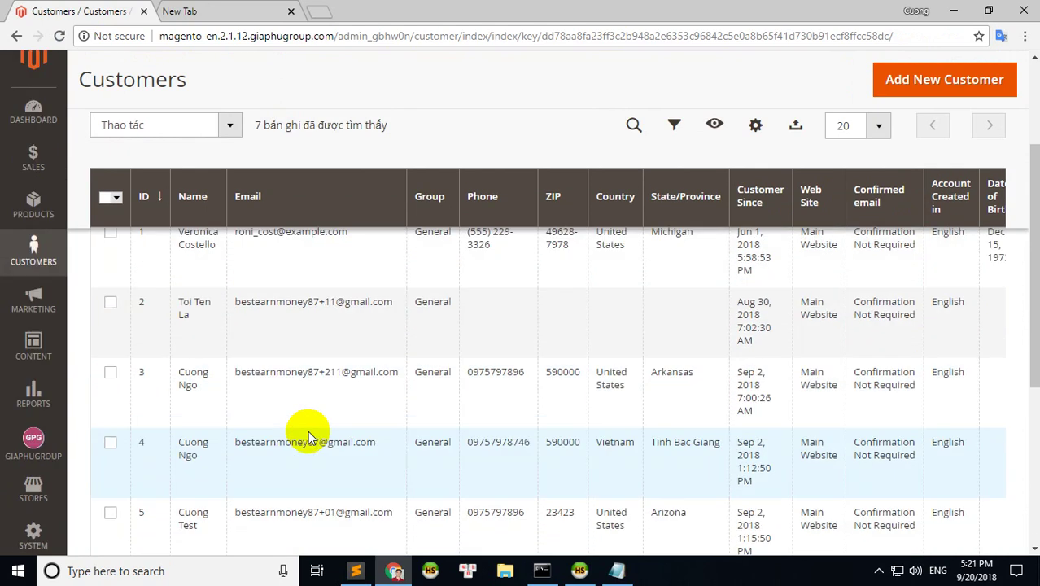
{"action": "scroll", "coordinate": [231, 421], "scroll_direction": "down", "scroll_amount": 5}
{"action": "left_click_drag", "start_coordinate": [324, 405], "coordinate": [729, 404]}
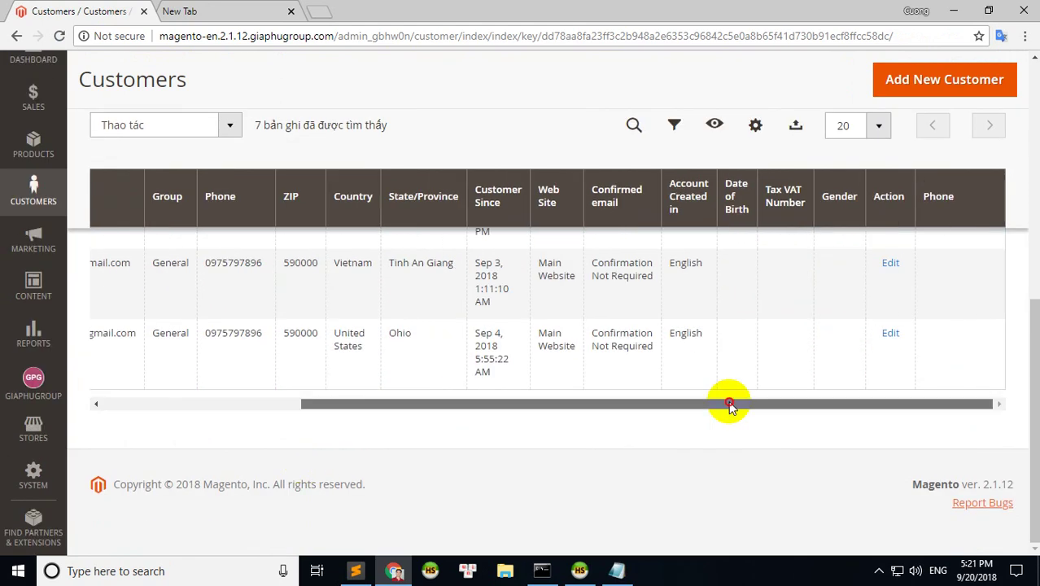
{"action": "scroll", "coordinate": [769, 422], "scroll_direction": "up", "scroll_amount": 5}
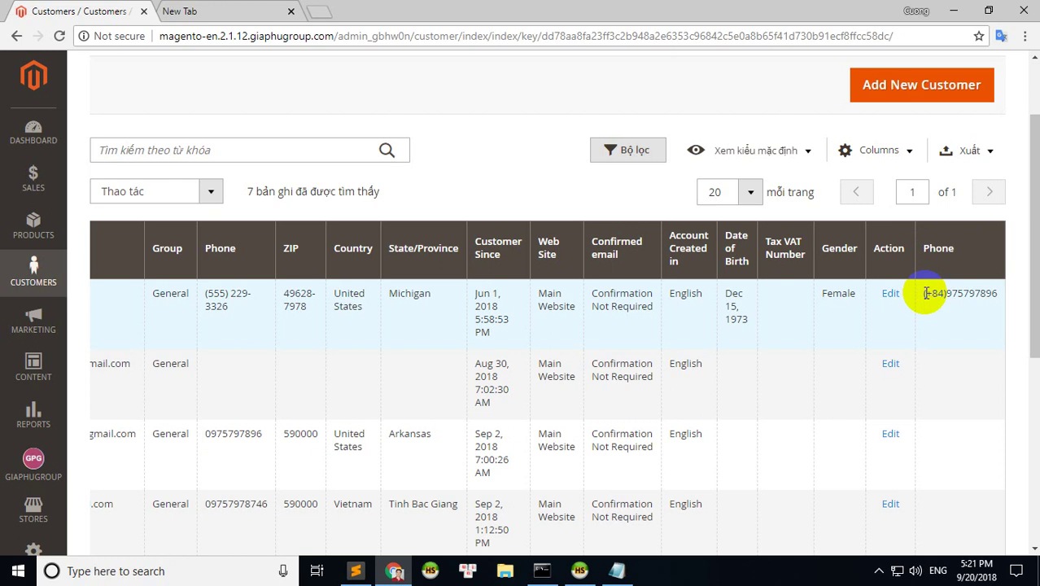
{"action": "left_click_drag", "start_coordinate": [926, 293], "coordinate": [994, 291]}
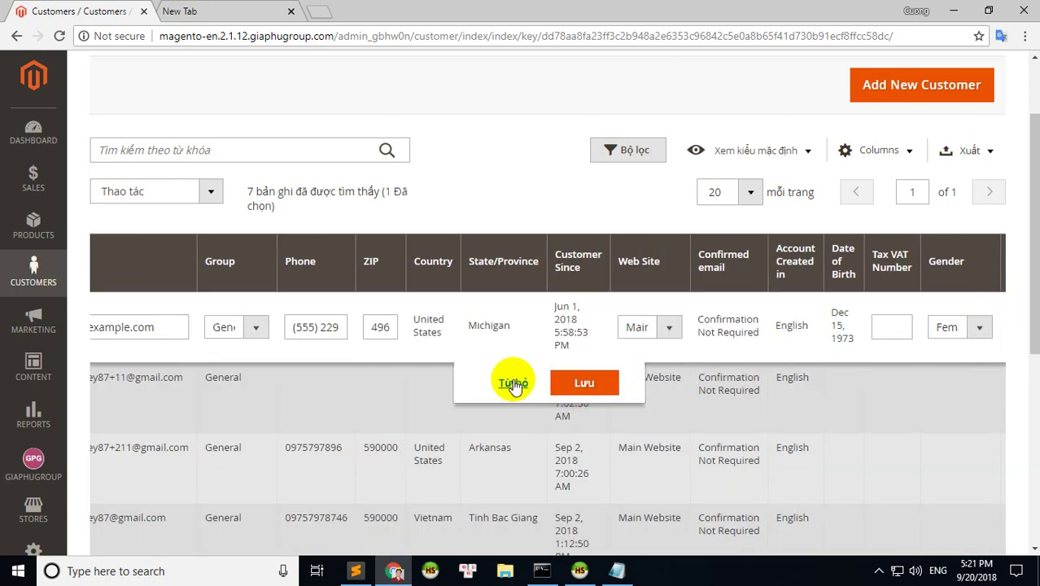
{"action": "left_click", "coordinate": [513, 385]}
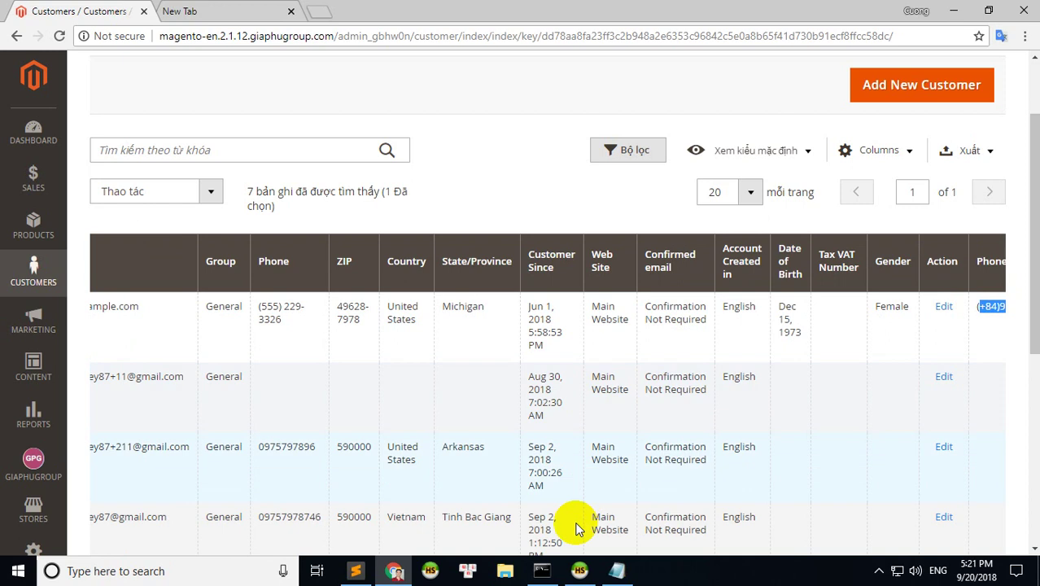
Switch to Sublime Text and review the 'is_used_in_grid' => true option of the telephone attribute in InstallData.php.
{"action": "left_click", "coordinate": [616, 572]}
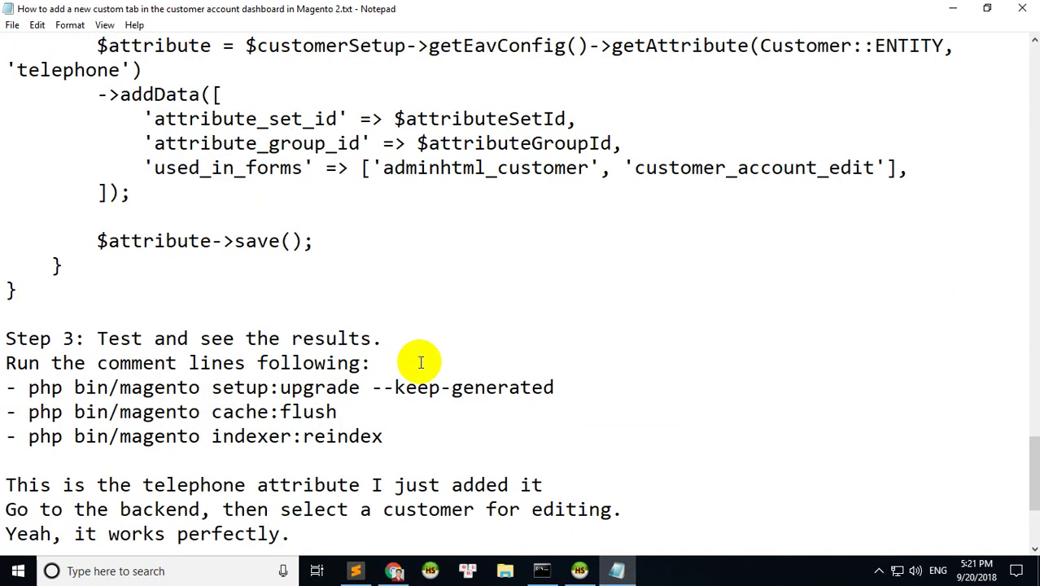
{"action": "left_click", "coordinate": [356, 571]}
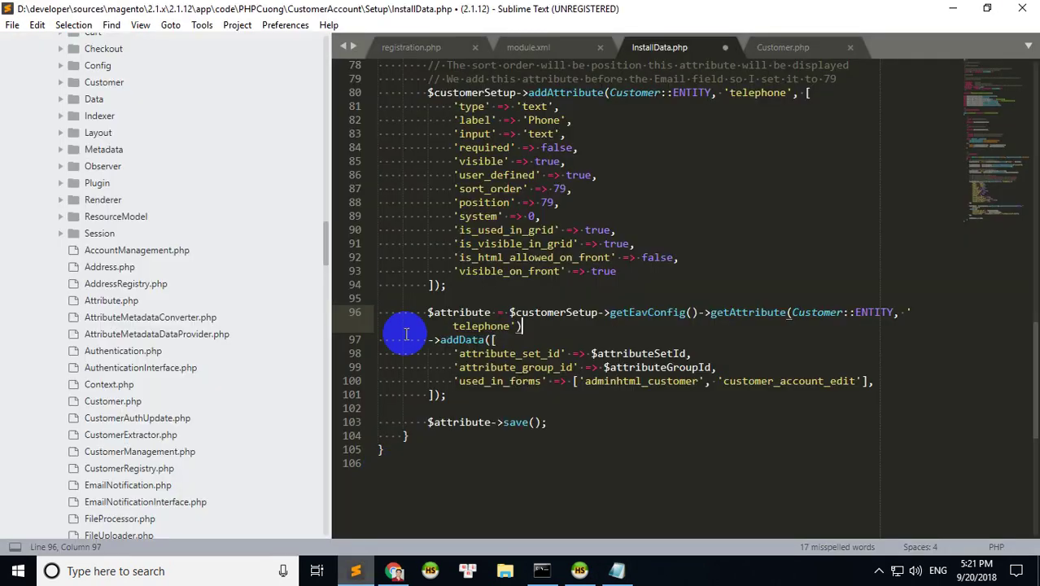
{"action": "left_click_drag", "start_coordinate": [453, 230], "coordinate": [645, 232]}
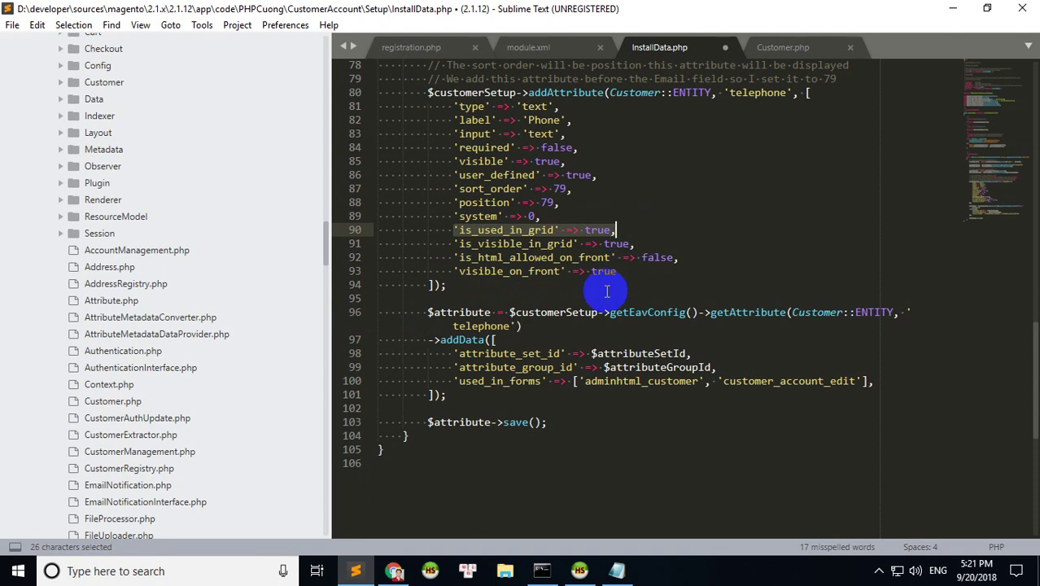
Switch to HeidiSQL and set is_used_in_grid to 0 for attribute 166 in the customer_eav_attribute table.
{"action": "left_click", "coordinate": [579, 570]}
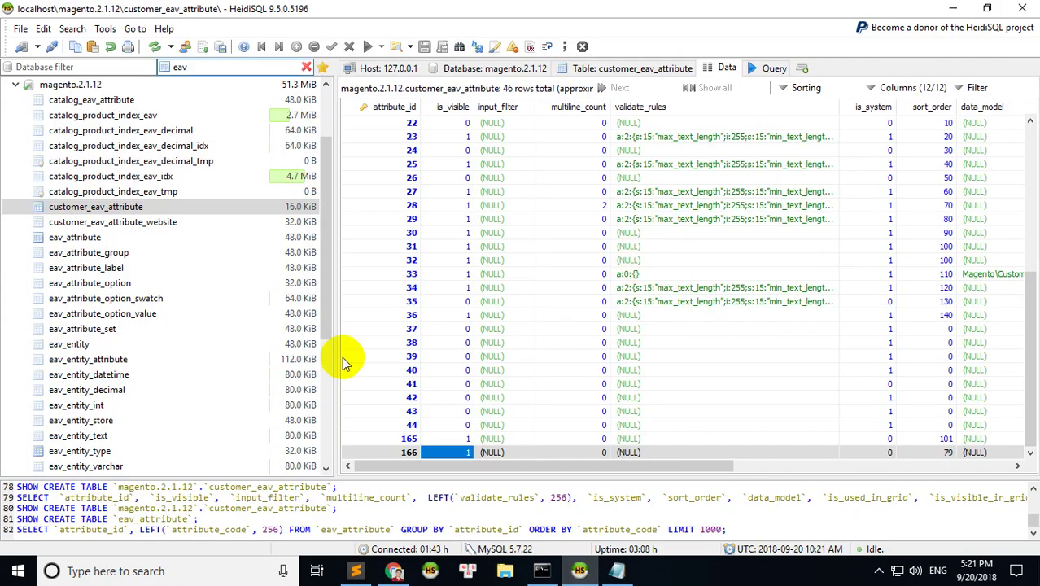
{"action": "mouse_move", "coordinate": [607, 465]}
{"action": "left_mouse_down"}
{"action": "mouse_move", "coordinate": [854, 465]}
{"action": "mouse_move", "coordinate": [924, 449]}
{"action": "left_mouse_up"}
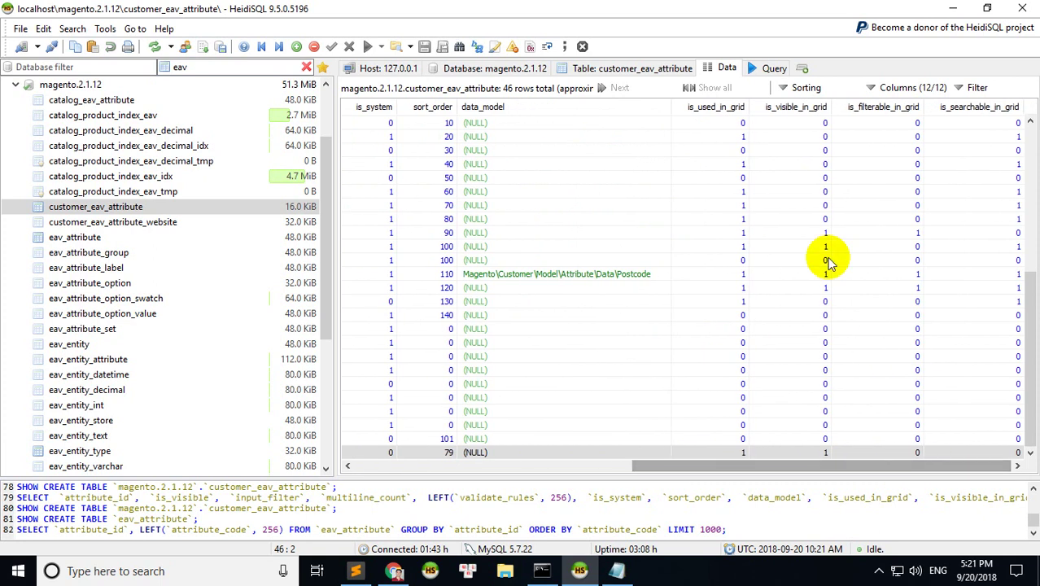
{"action": "left_click", "coordinate": [739, 454]}
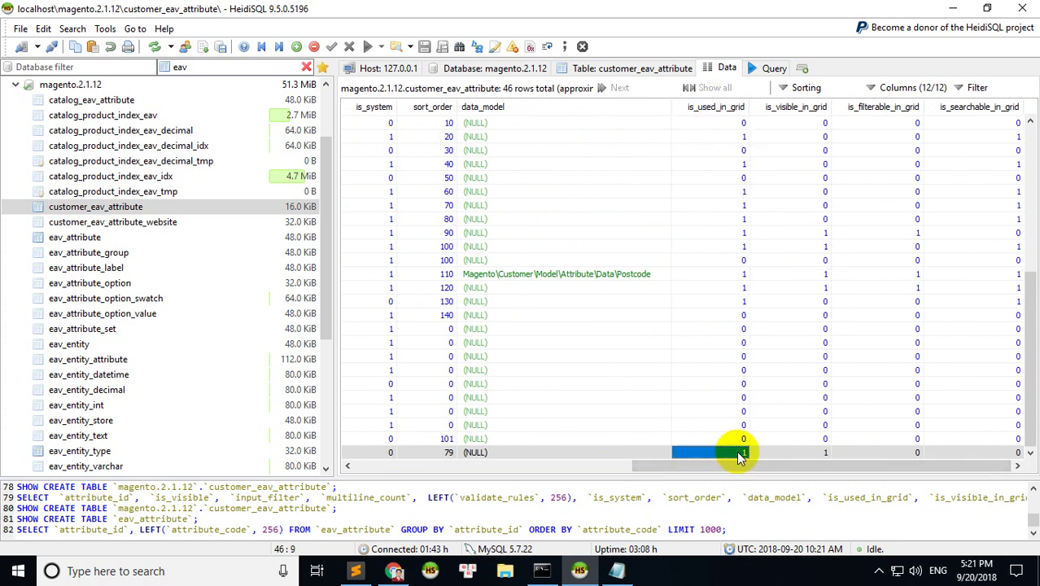
{"action": "left_click", "coordinate": [736, 454]}
{"action": "type", "text": "0"}
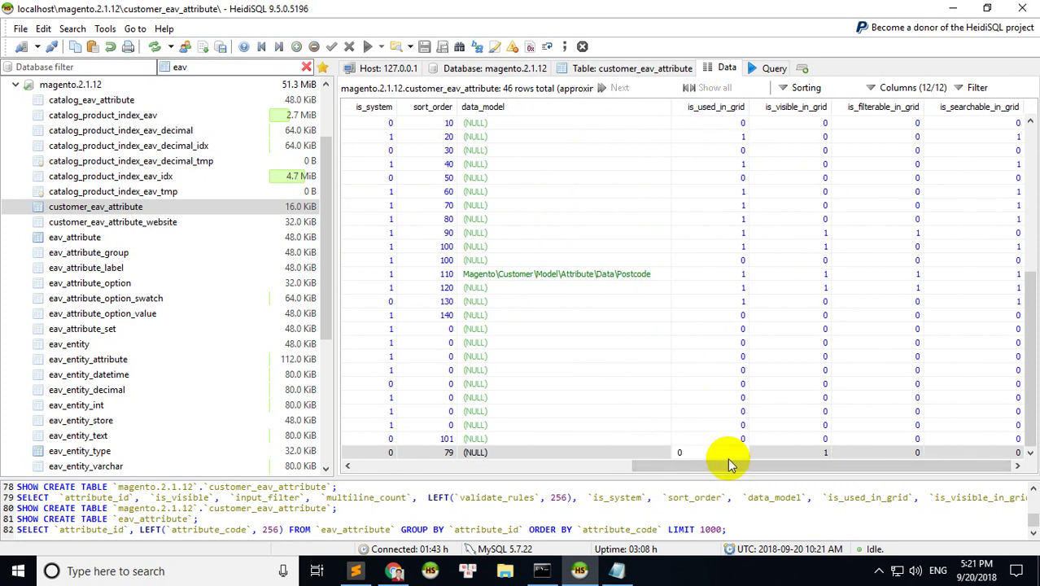
{"action": "left_click", "coordinate": [707, 390]}
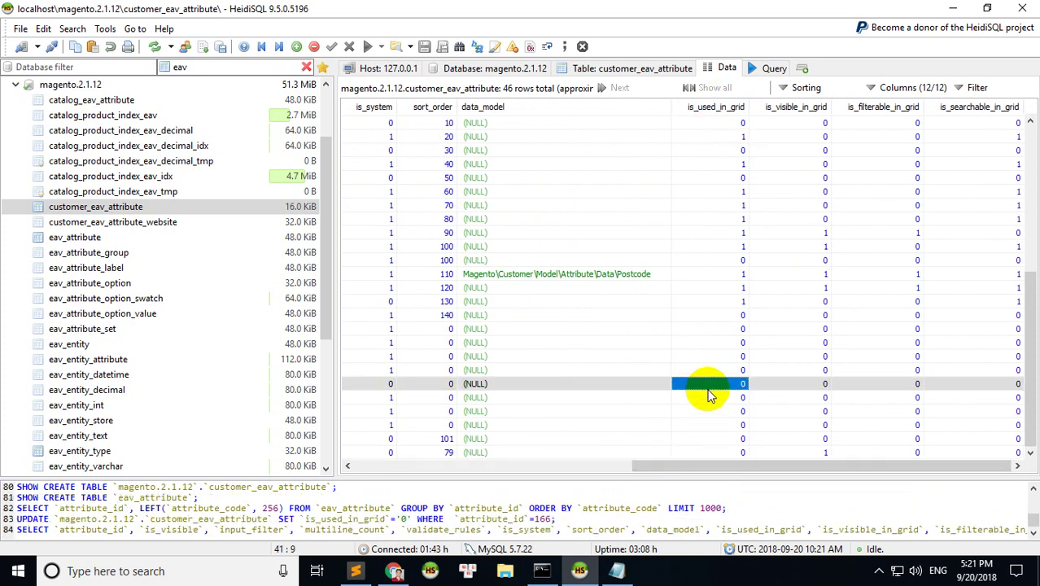
Switch to the command prompt and run php bin/magento cache:flush again.
{"action": "left_click", "coordinate": [537, 576]}
{"action": "key", "text": "Up"}
{"action": "key", "text": "Up"}
{"action": "key", "text": "Return"}
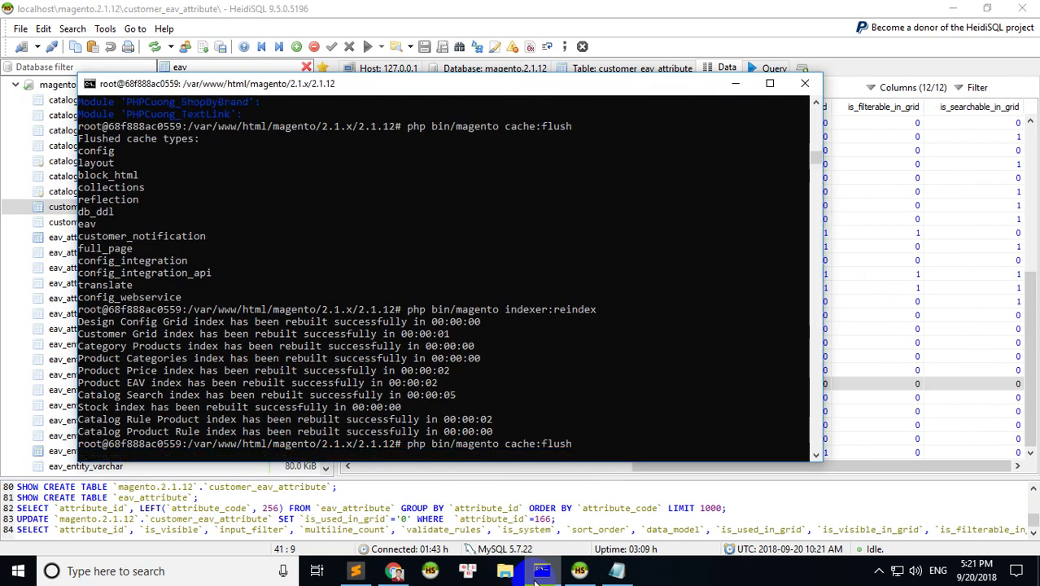
Switch to Chrome, reload the Customers grid and check its last columns for the telephone attribute.
{"action": "left_click", "coordinate": [394, 570]}
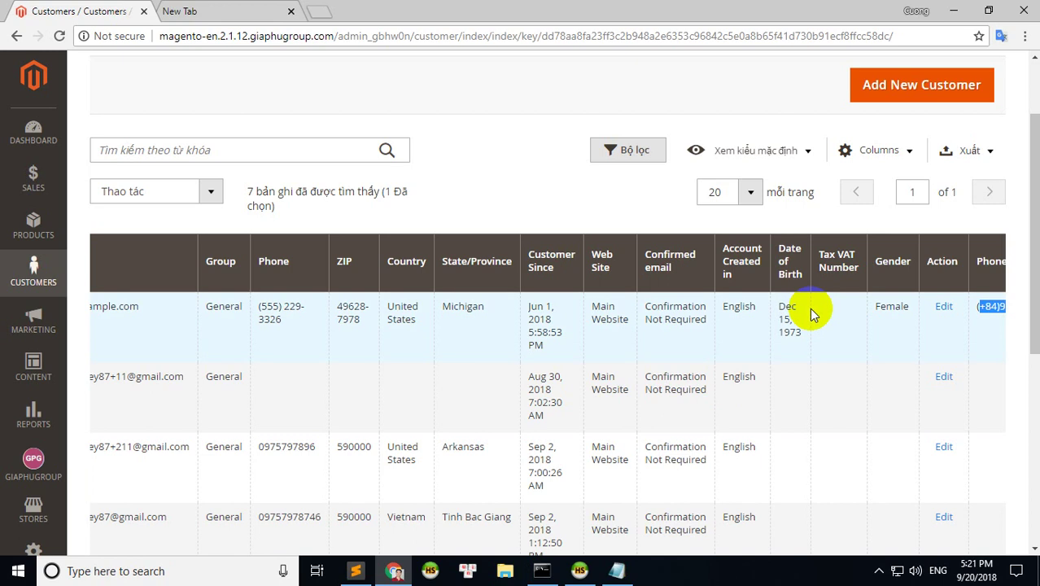
{"action": "key", "text": "F5"}
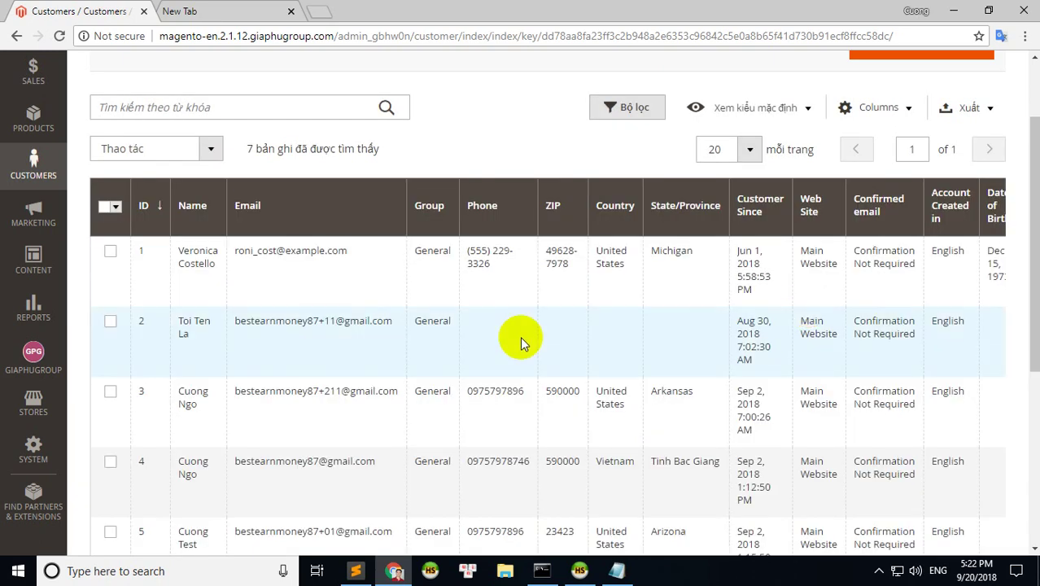
{"action": "scroll", "coordinate": [520, 336], "scroll_direction": "down", "scroll_amount": 4}
{"action": "left_click_drag", "start_coordinate": [511, 437], "coordinate": [828, 441]}
{"action": "scroll", "coordinate": [887, 354], "scroll_direction": "up", "scroll_amount": 3}
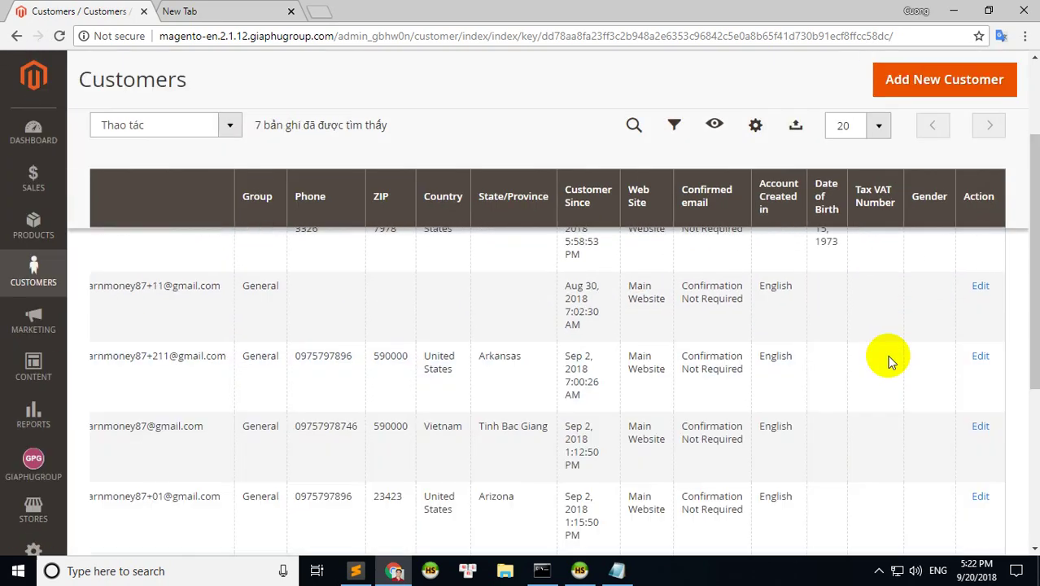
{"action": "scroll", "coordinate": [889, 361], "scroll_direction": "up", "scroll_amount": 3}
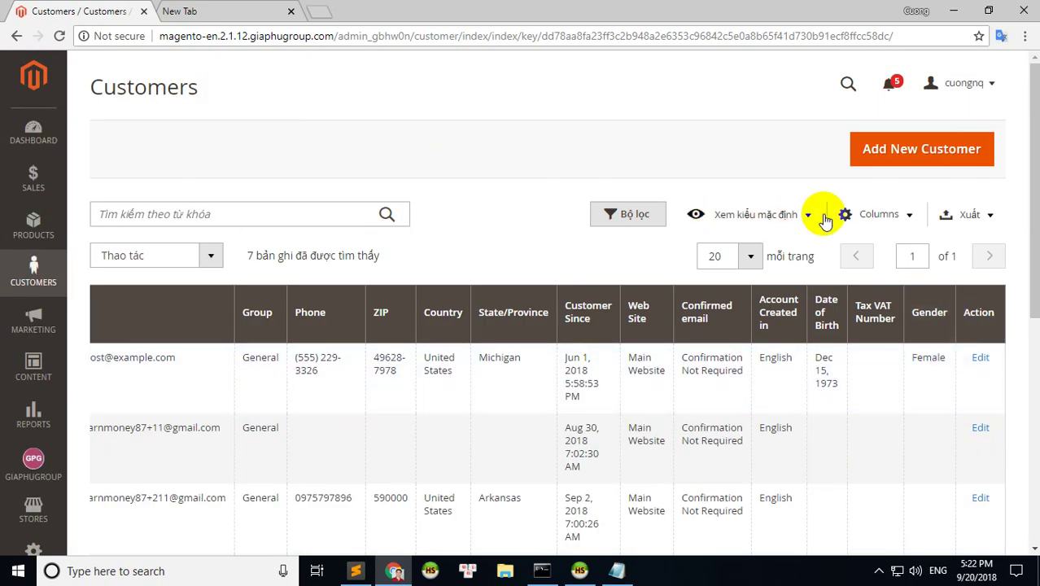
Review the available columns of the Customers grid and toggle the Phone column, leaving it hidden.
{"action": "left_click", "coordinate": [870, 212]}
{"action": "scroll", "coordinate": [769, 390], "scroll_direction": "down", "scroll_amount": 2}
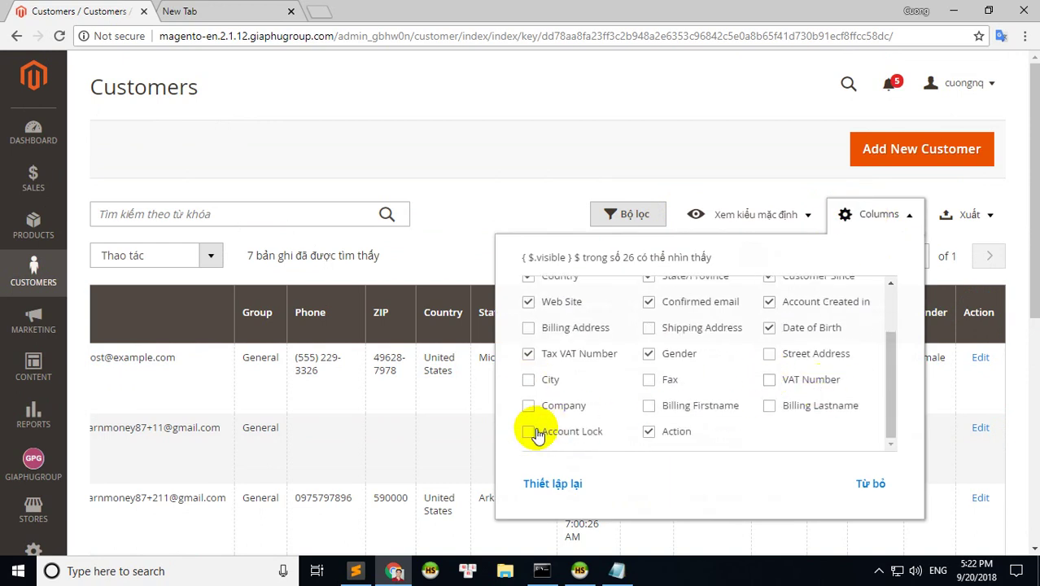
{"action": "scroll", "coordinate": [651, 384], "scroll_direction": "up", "scroll_amount": 2}
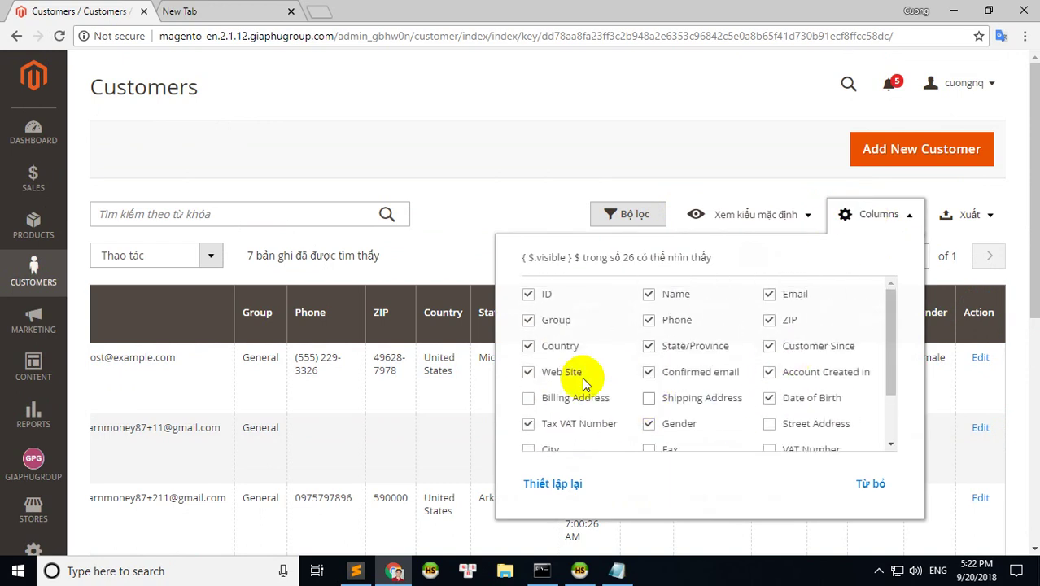
{"action": "left_click", "coordinate": [649, 322]}
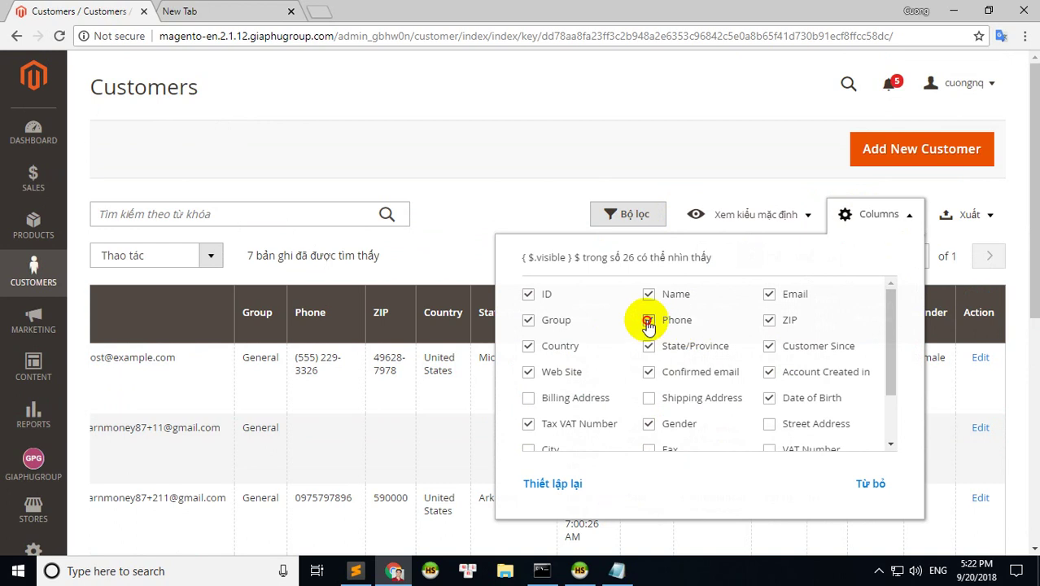
{"action": "left_click", "coordinate": [649, 321]}
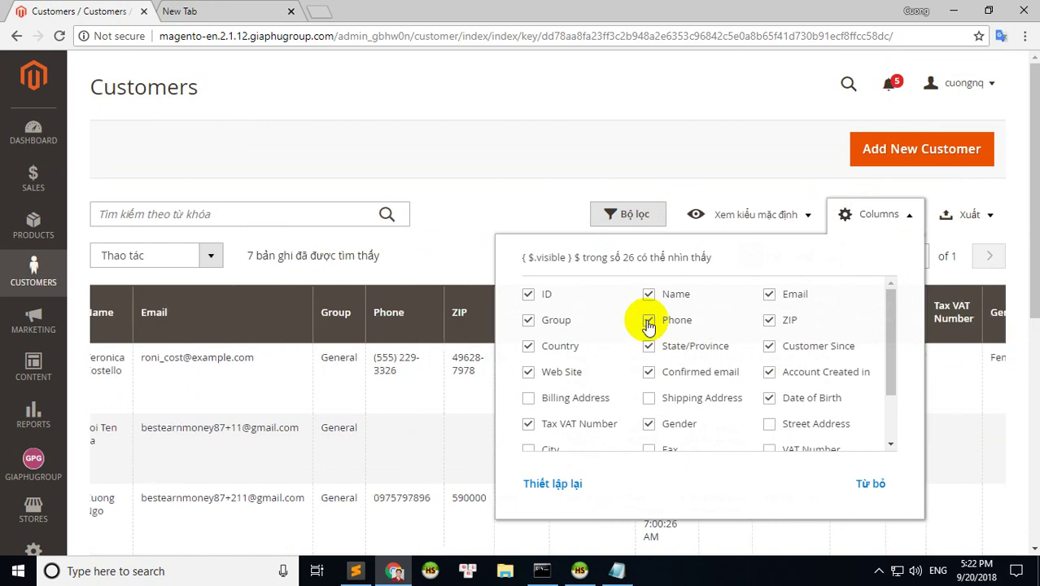
{"action": "left_click", "coordinate": [649, 321]}
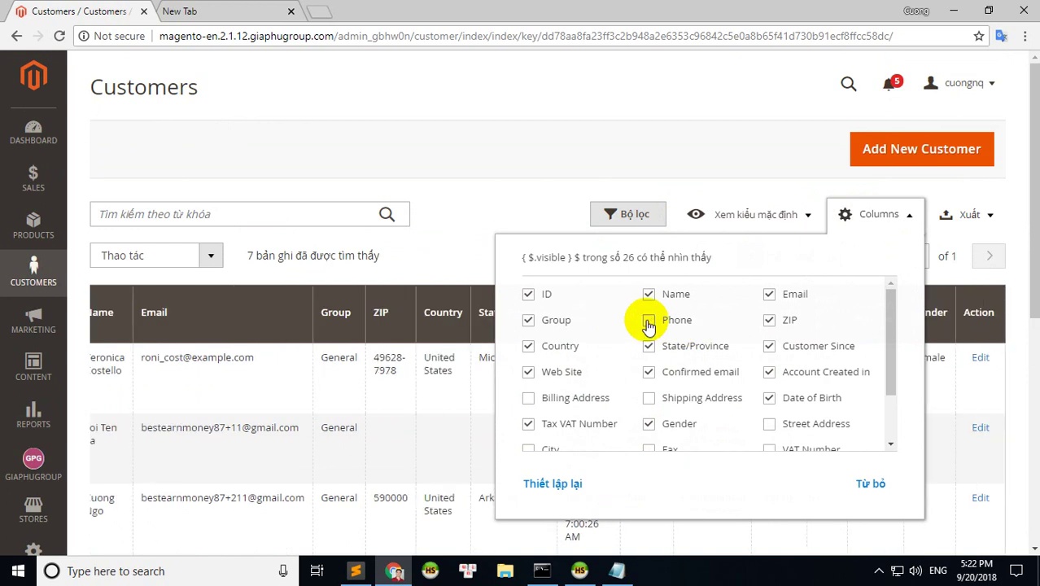
Show the Phone column in the Customers grid again and check the grid's rows through to the last columns.
{"action": "left_click", "coordinate": [648, 321]}
{"action": "left_click", "coordinate": [539, 168]}
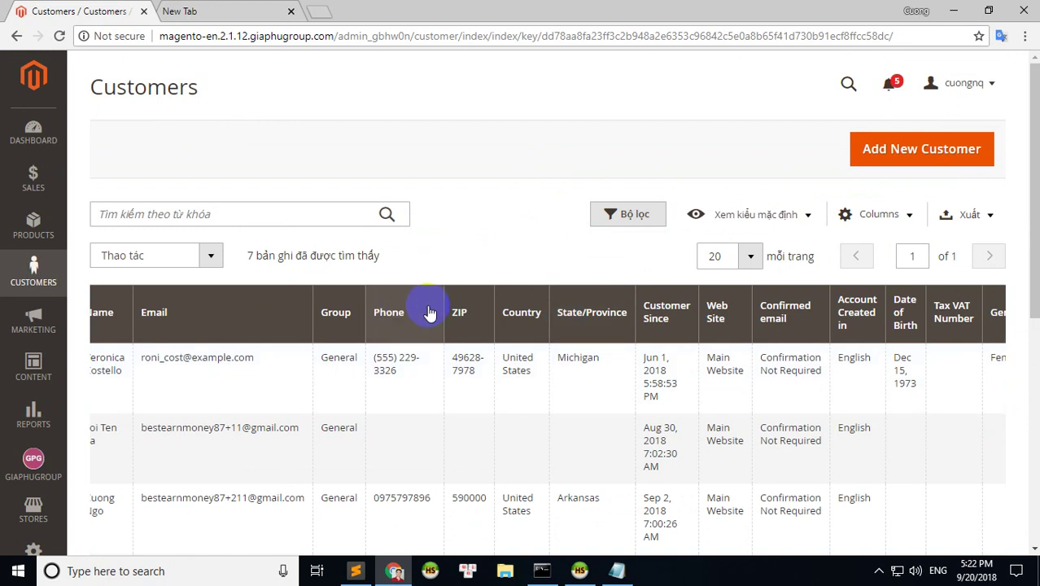
{"action": "scroll", "coordinate": [834, 474], "scroll_direction": "down", "scroll_amount": 4}
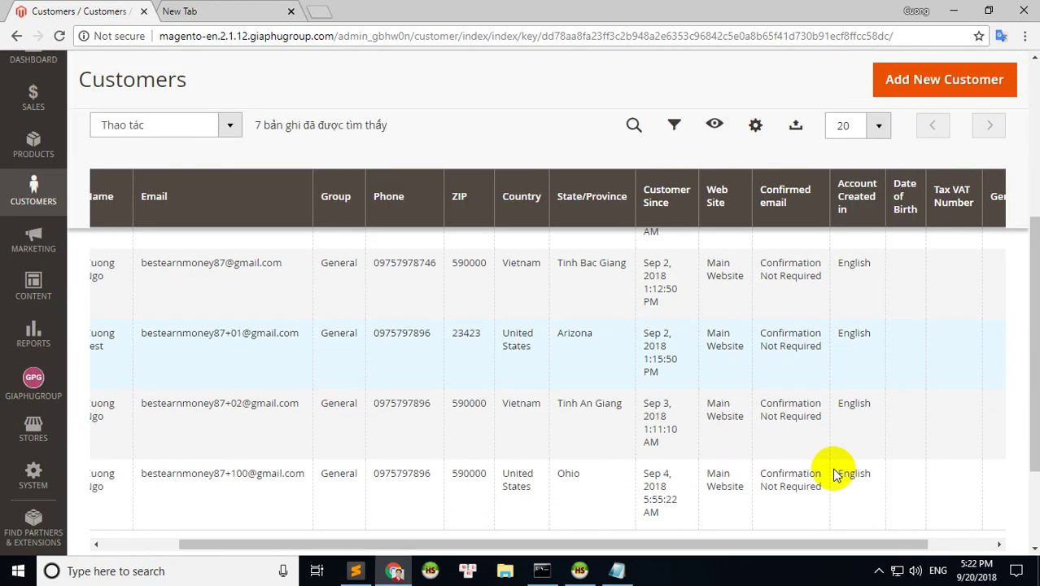
{"action": "left_click_drag", "start_coordinate": [800, 545], "coordinate": [940, 530]}
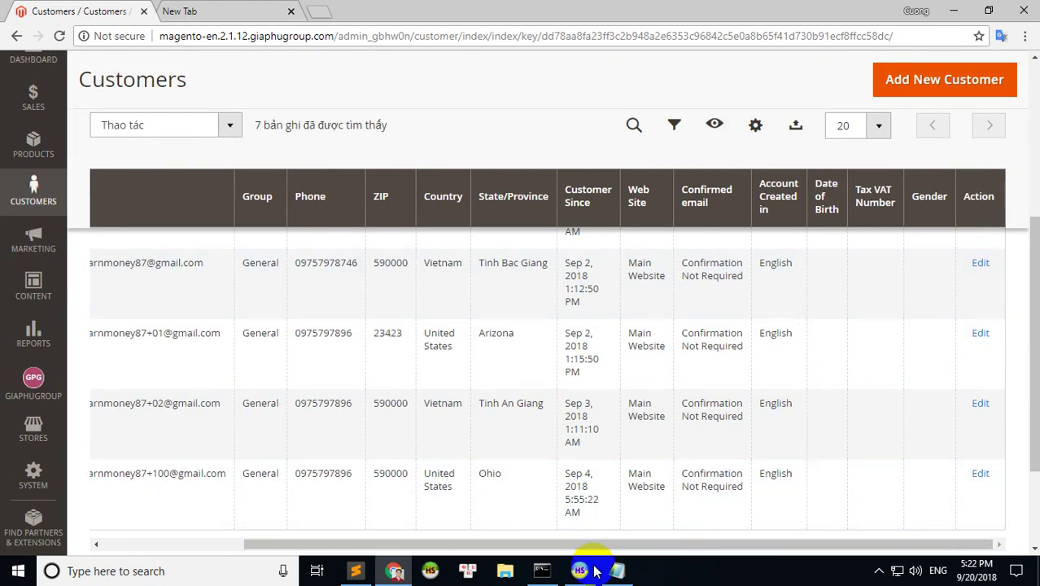
Switch to Notepad and read the closing notes below the Step 3 test commands.
{"action": "left_click", "coordinate": [618, 571]}
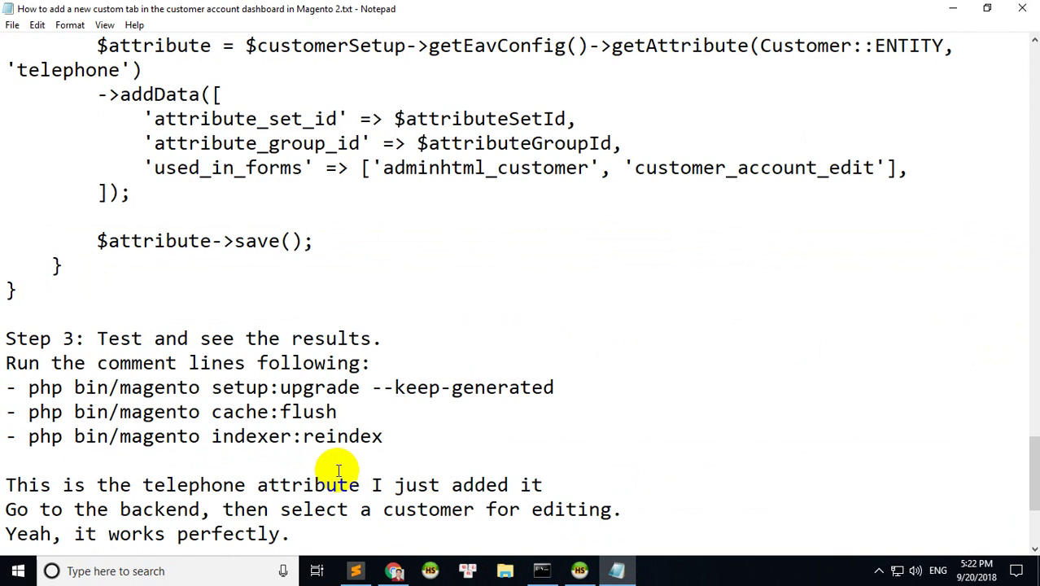
{"action": "scroll", "coordinate": [181, 480], "scroll_direction": "down", "scroll_amount": 2}
{"action": "left_click_drag", "start_coordinate": [6, 387], "coordinate": [360, 390]}
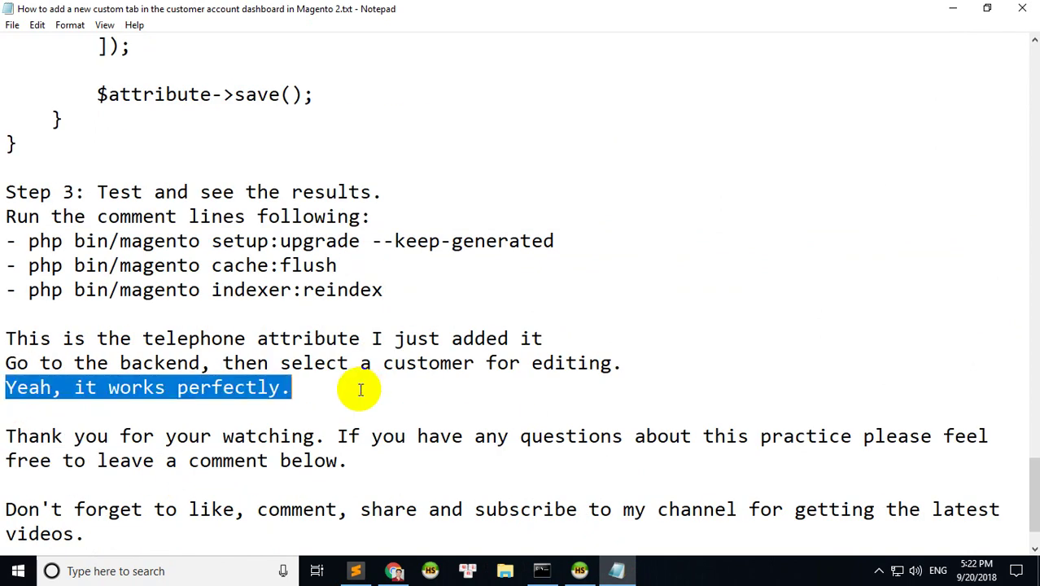
{"action": "left_click_drag", "start_coordinate": [6, 436], "coordinate": [603, 468]}
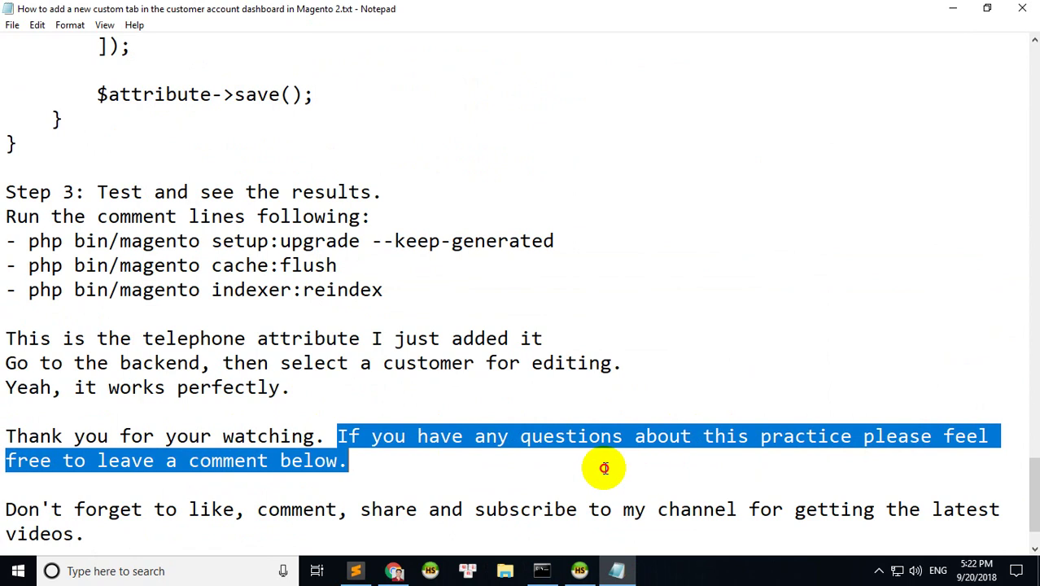
Start a new paragraph below the "leave a comment below" sentence with "In the next lession, I will introduce".
{"action": "left_click", "coordinate": [360, 462]}
{"action": "key", "text": "Return"}
{"action": "key", "text": "Return"}
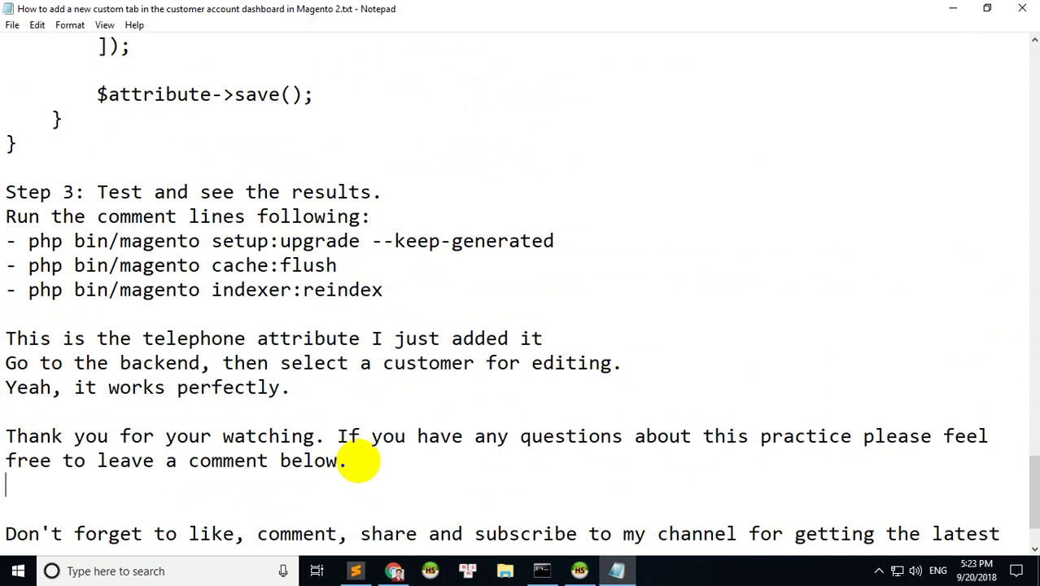
{"action": "type", "text": "In t"}
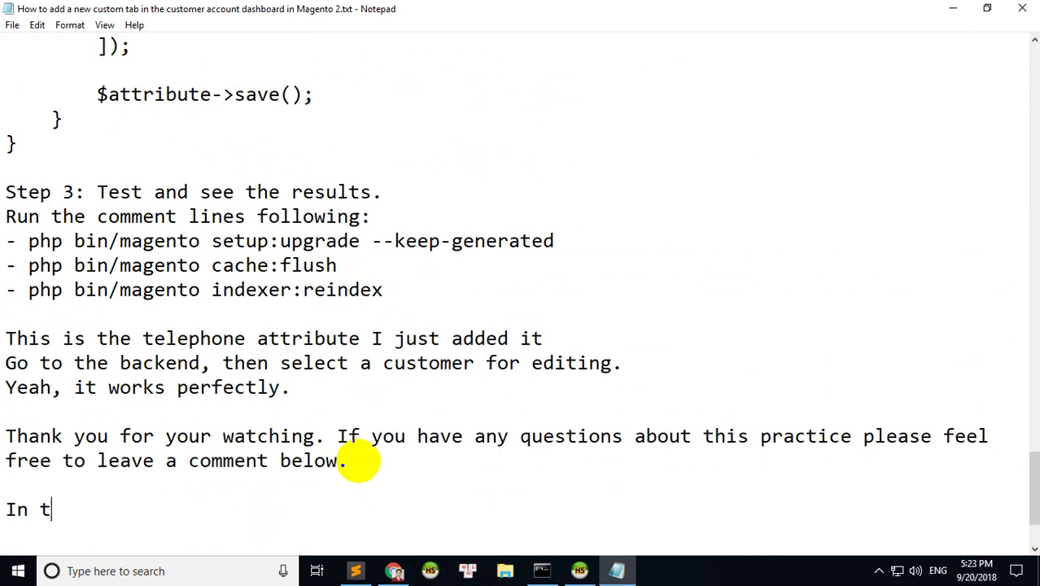
{"action": "type", "text": "he nex"}
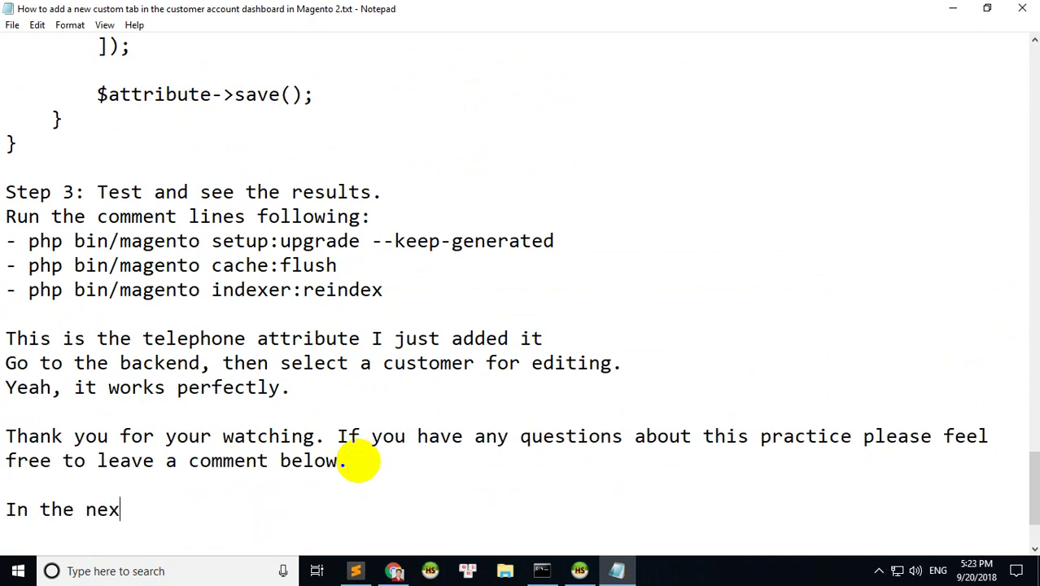
{"action": "type", "text": "t lession"}
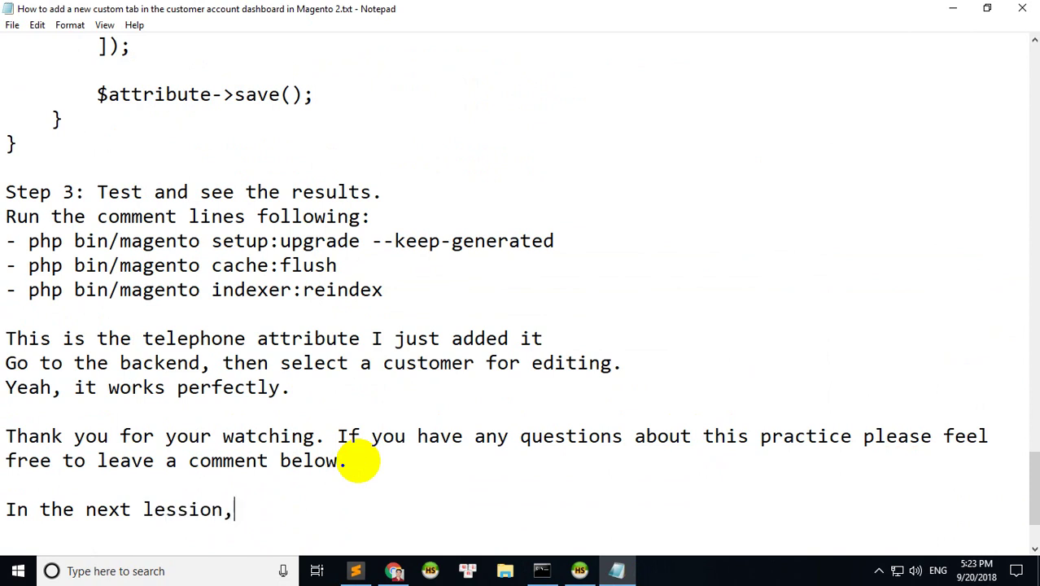
{"action": "type", "text": ", I wil"}
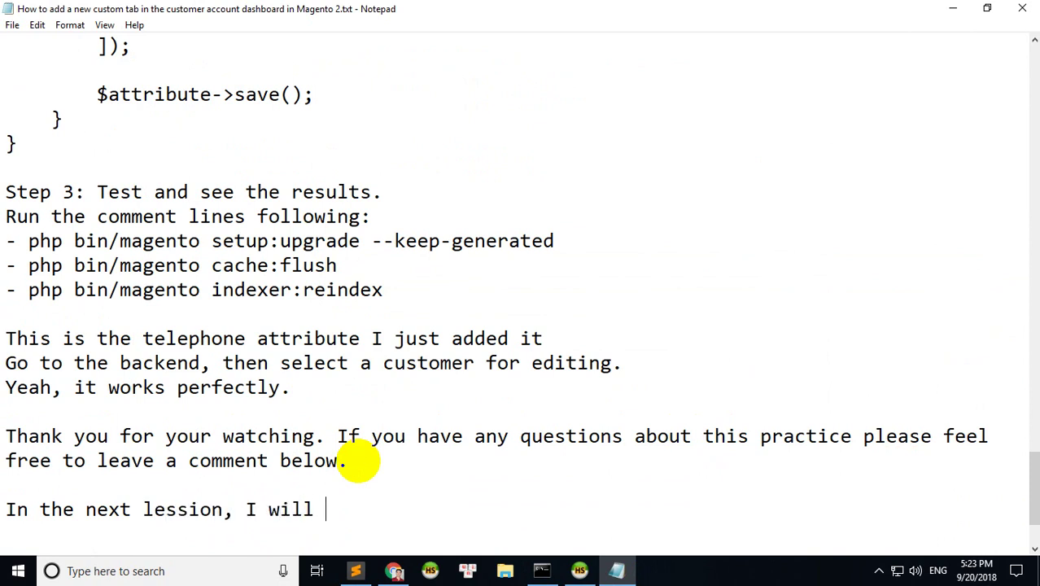
{"action": "type", "text": "l introduce"}
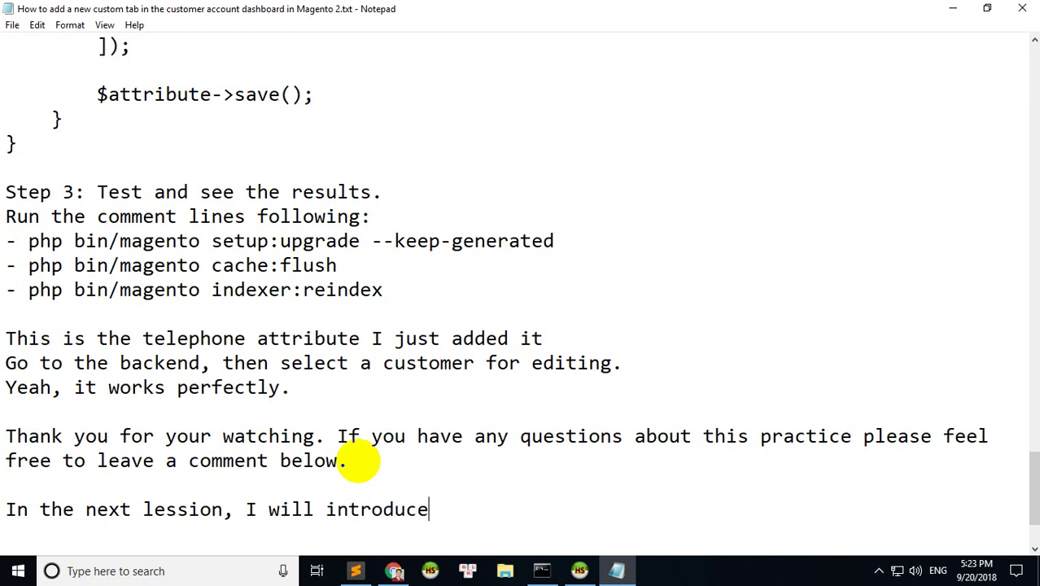
Continue the new paragraph with "everybody to override a template phtml file in Magento 2".
{"action": "type", "text": " everybot"}
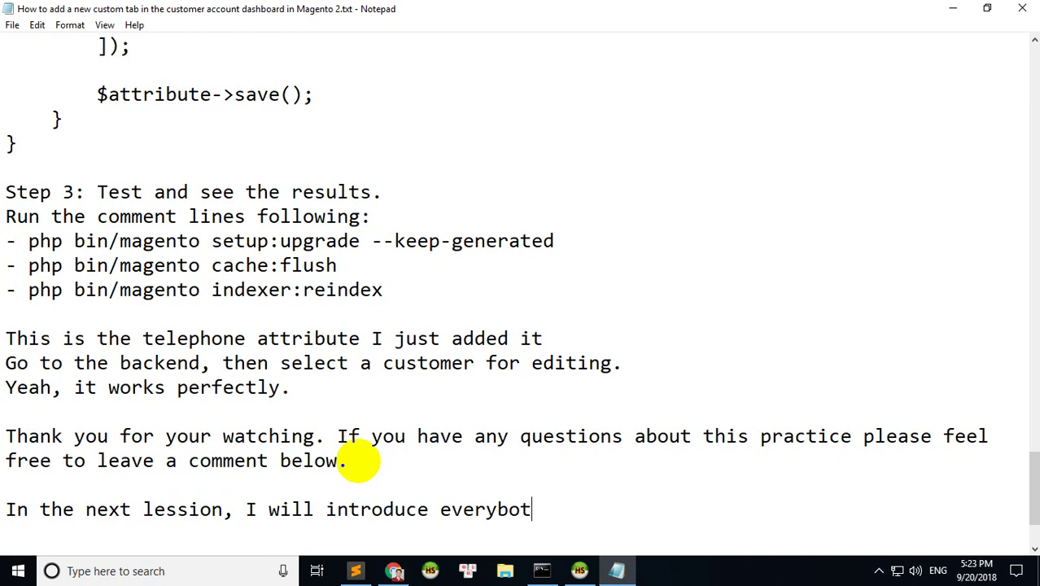
{"action": "key", "text": "BackSpace"}
{"action": "type", "text": "dy to oeve"}
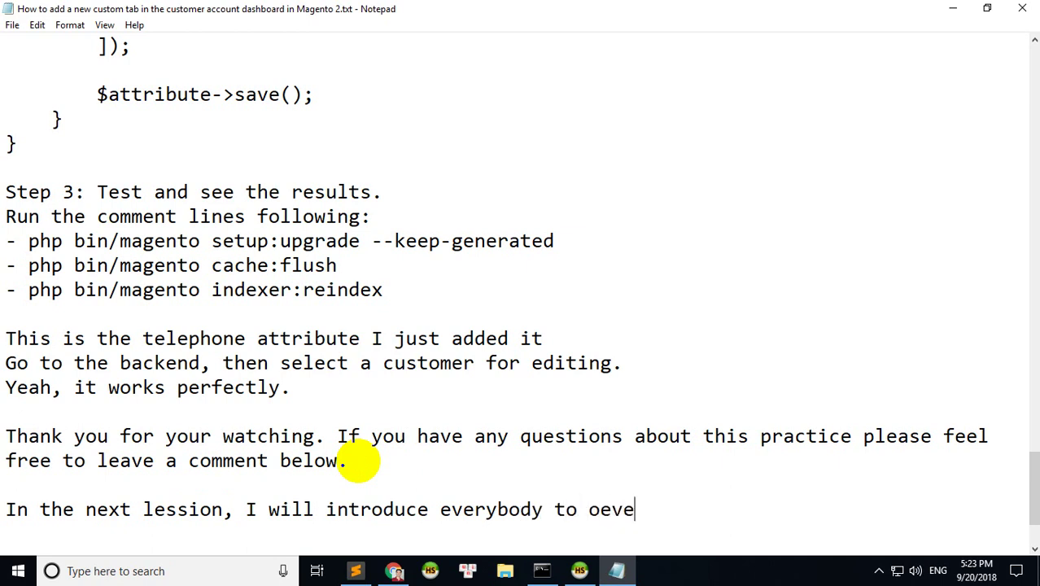
{"action": "key", "text": "BackSpace"}
{"action": "key", "text": "BackSpace"}
{"action": "key", "text": "BackSpace"}
{"action": "type", "text": "verride"}
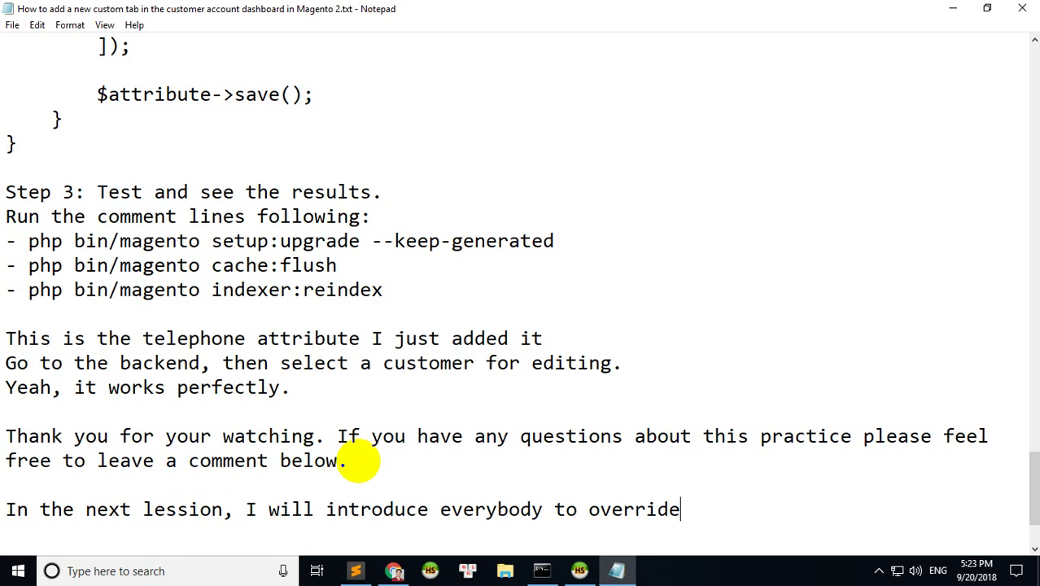
{"action": "type", "text": " a temp"}
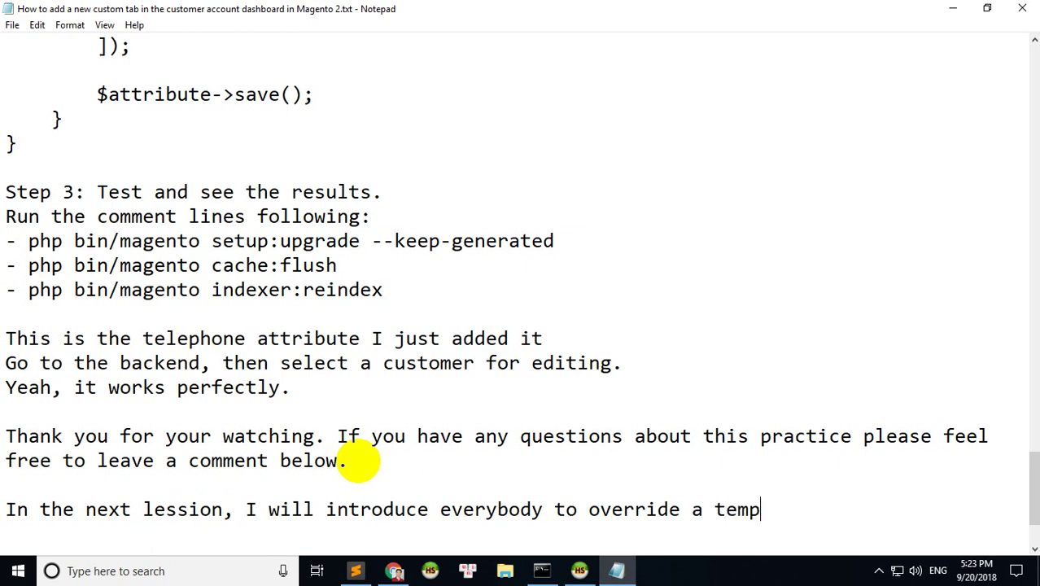
{"action": "type", "text": "late p"}
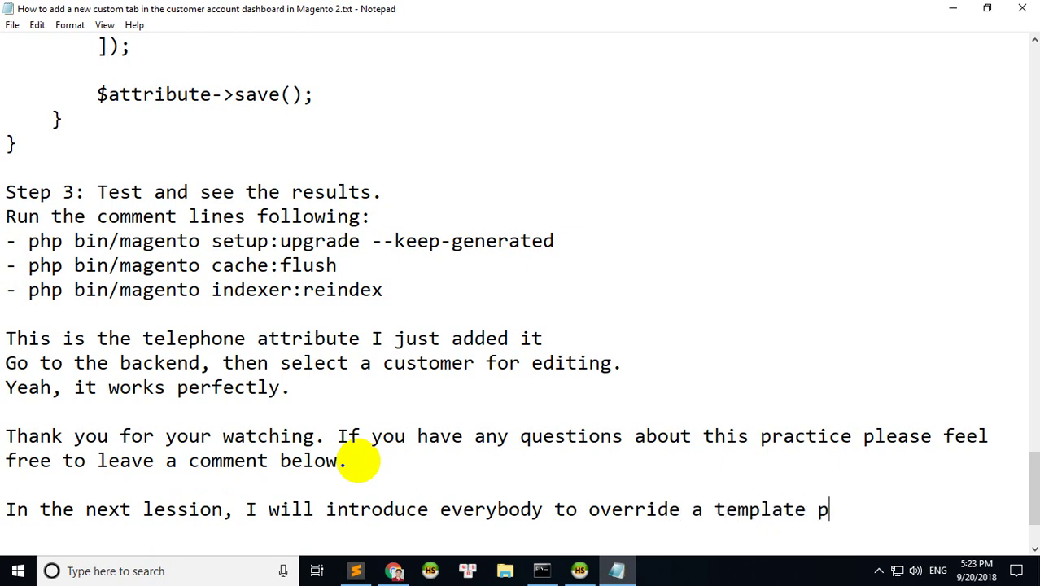
{"action": "type", "text": "html file"}
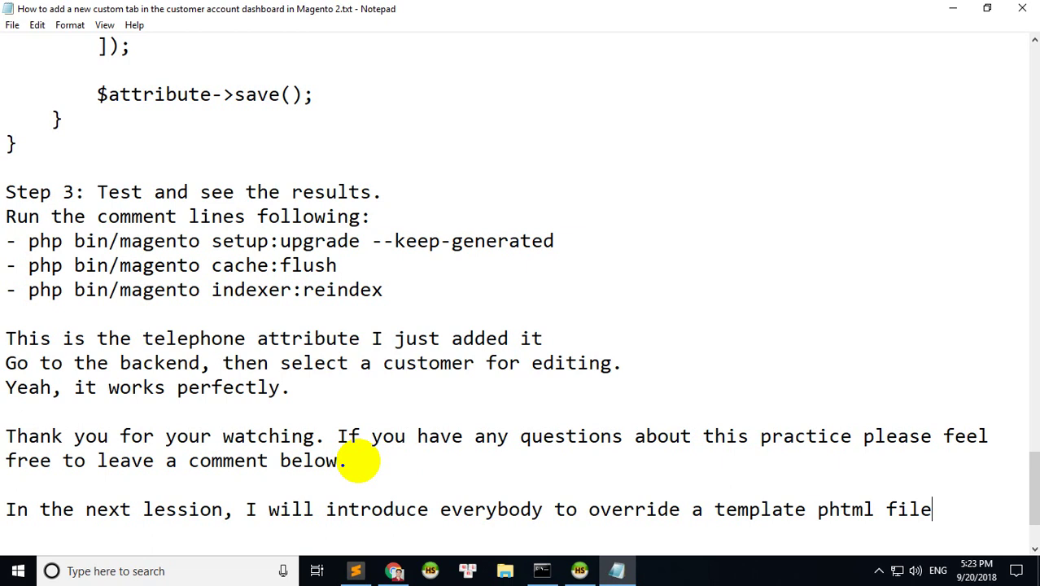
{"action": "type", "text": " in Magento 2"}
{"action": "key", "text": "Return"}
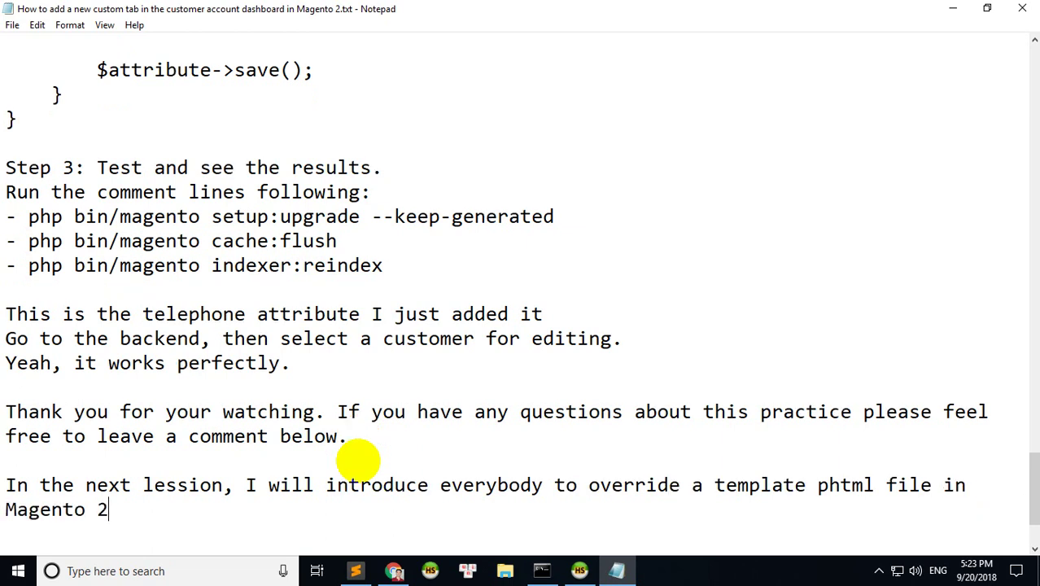
Extend the sentence with ", this practice will help us display the telephone".
{"action": "type", "text": ","}
{"action": "type", "text": " this p"}
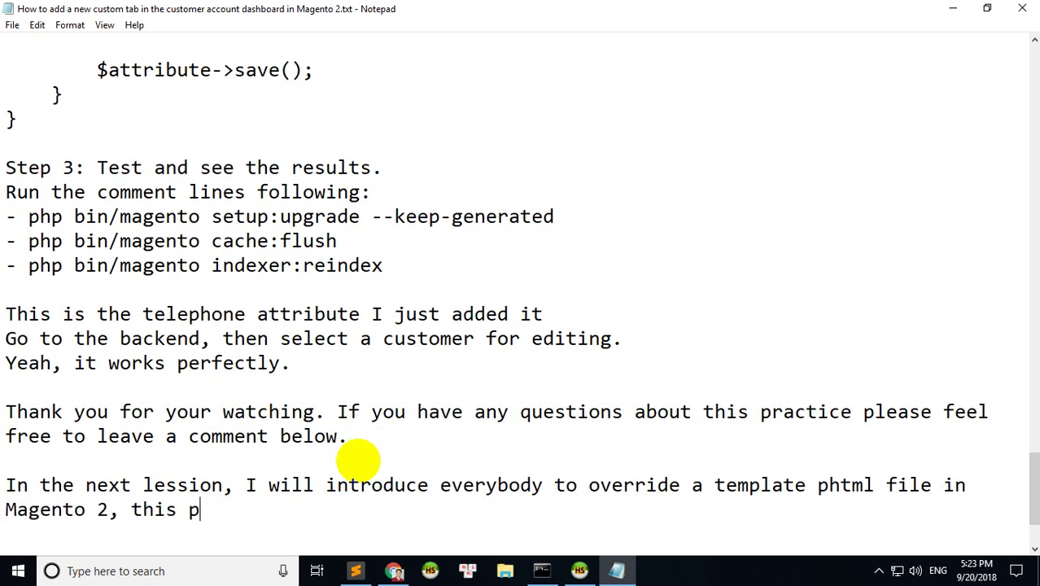
{"action": "type", "text": "ractice"}
{"action": "key", "text": "BackSpace"}
{"action": "key", "text": "BackSpace"}
{"action": "type", "text": "tice will"}
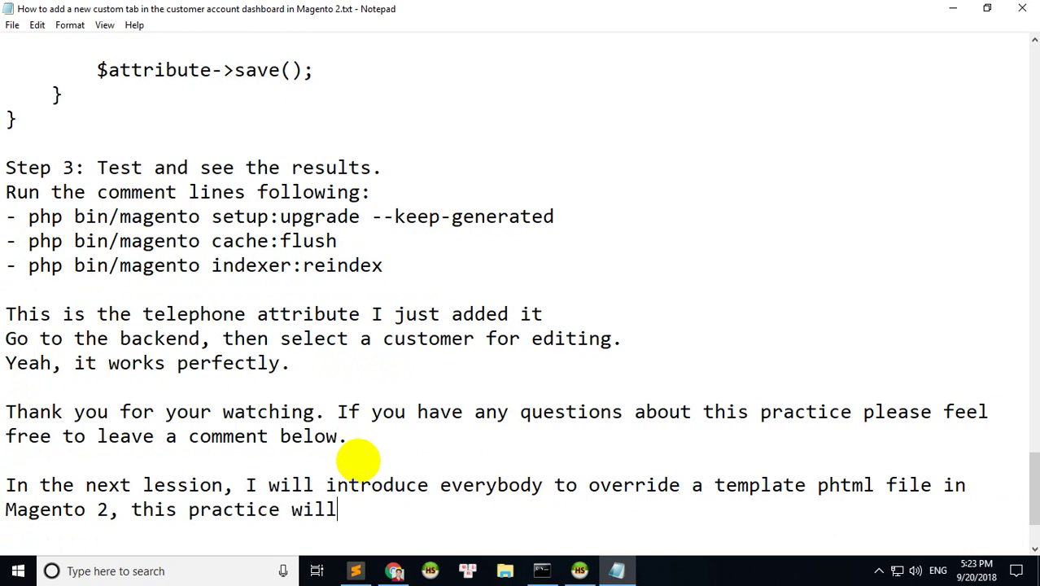
{"action": "type", "text": " help us"}
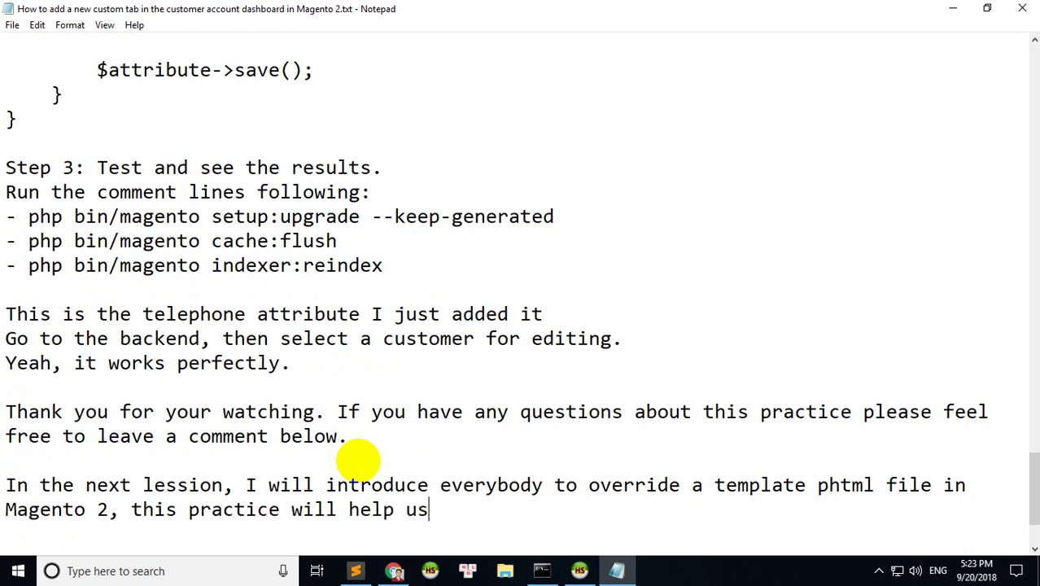
{"action": "type", "text": " display the p"}
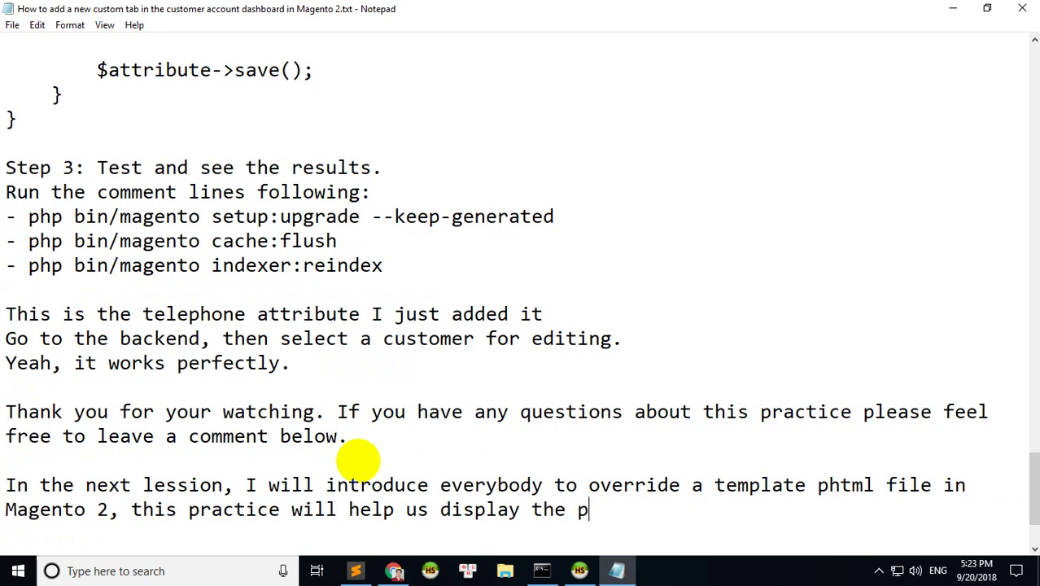
{"action": "type", "text": "hone"}
{"action": "key", "text": "BackSpace"}
{"action": "key", "text": "BackSpace"}
{"action": "key", "text": "BackSpace"}
{"action": "key", "text": "BackSpace"}
{"action": "type", "text": "telephone"}
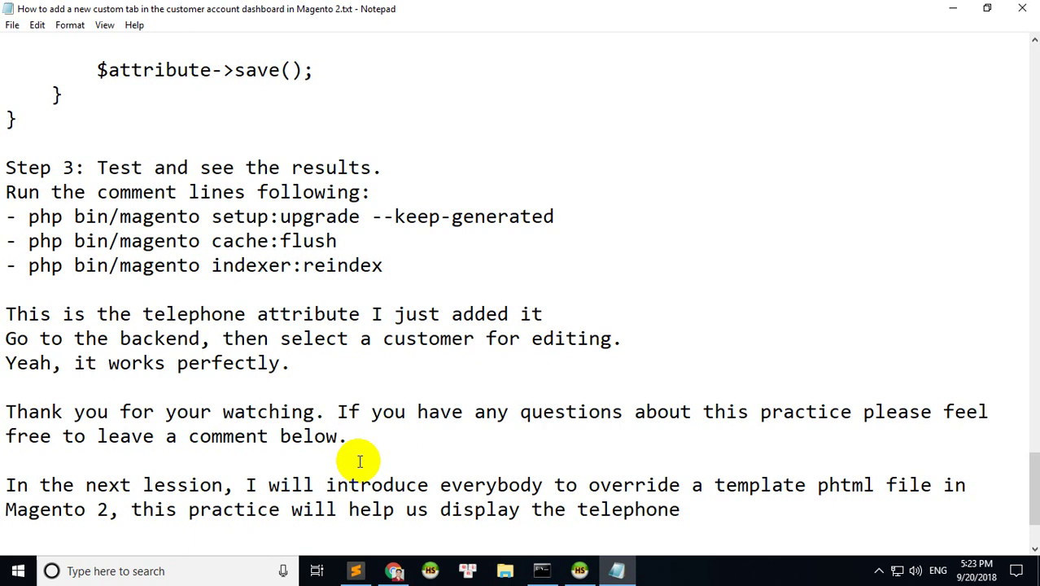
Switch to Sublime Text and change the telephone attribute's label in InstallData.php to 'Telephone'.
{"action": "left_click", "coordinate": [355, 571]}
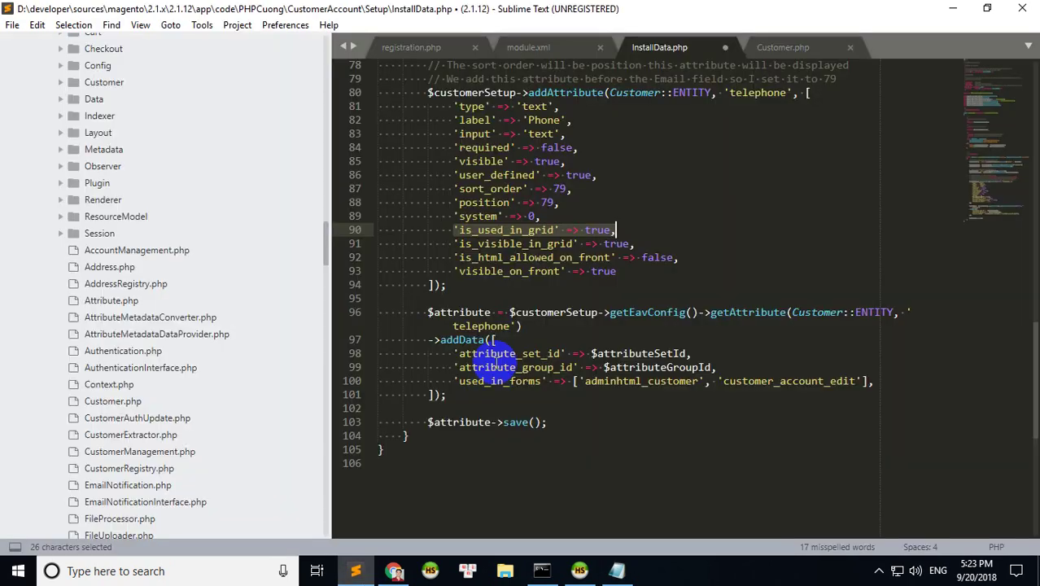
{"action": "double_click", "coordinate": [539, 120]}
{"action": "type", "text": "Tele"}
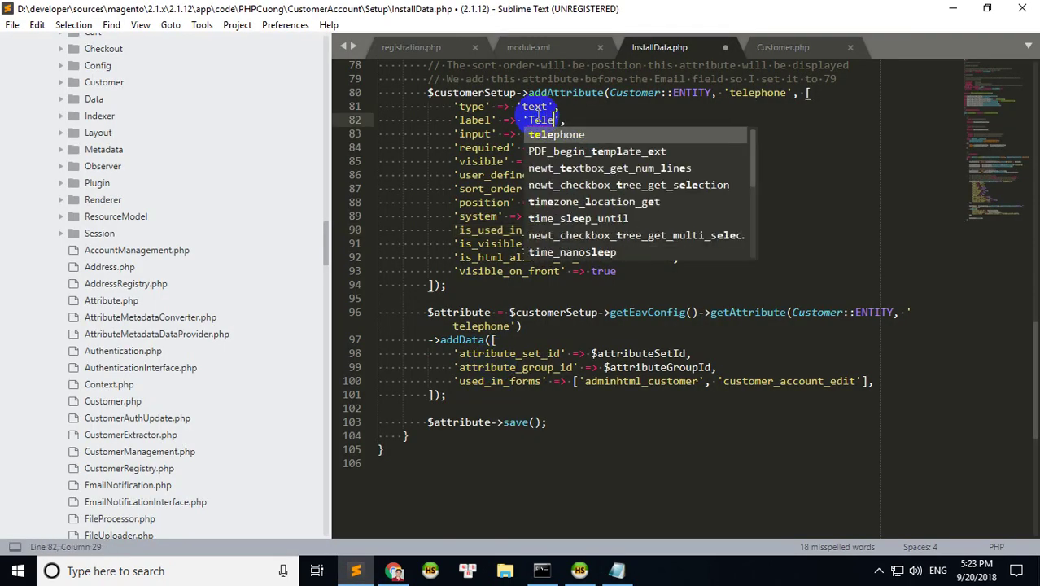
{"action": "type", "text": "phone"}
{"action": "left_click", "coordinate": [615, 107]}
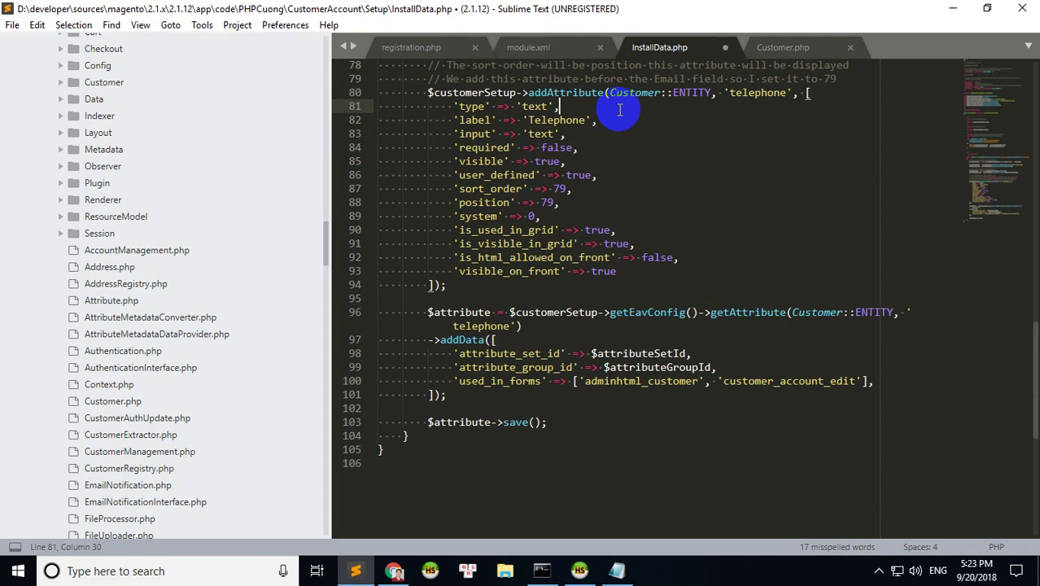
Switch back to Notepad and continue the last sentence with "on the account".
{"action": "left_click", "coordinate": [615, 570]}
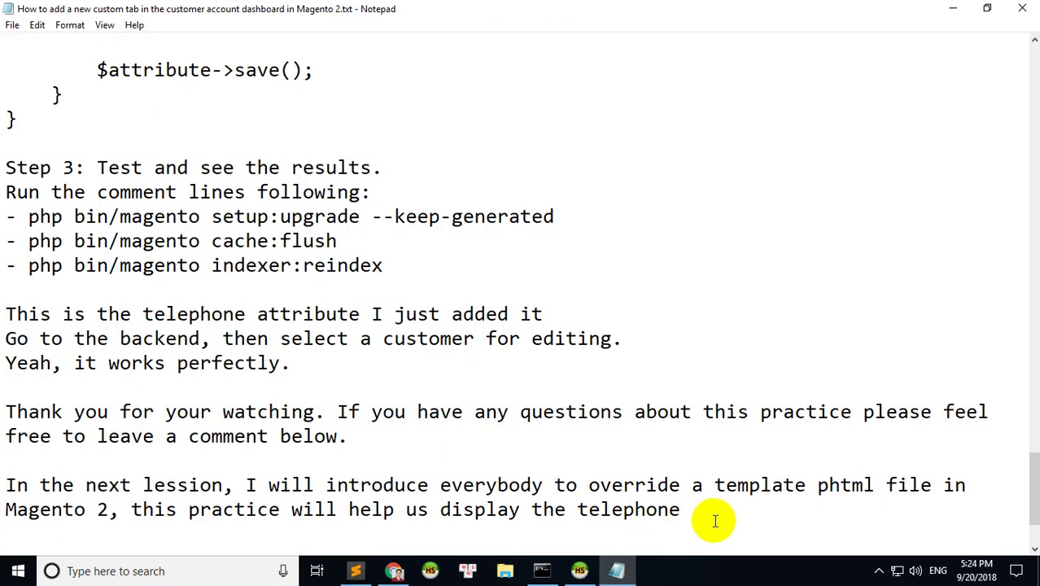
{"action": "type", "text": "on the account"}
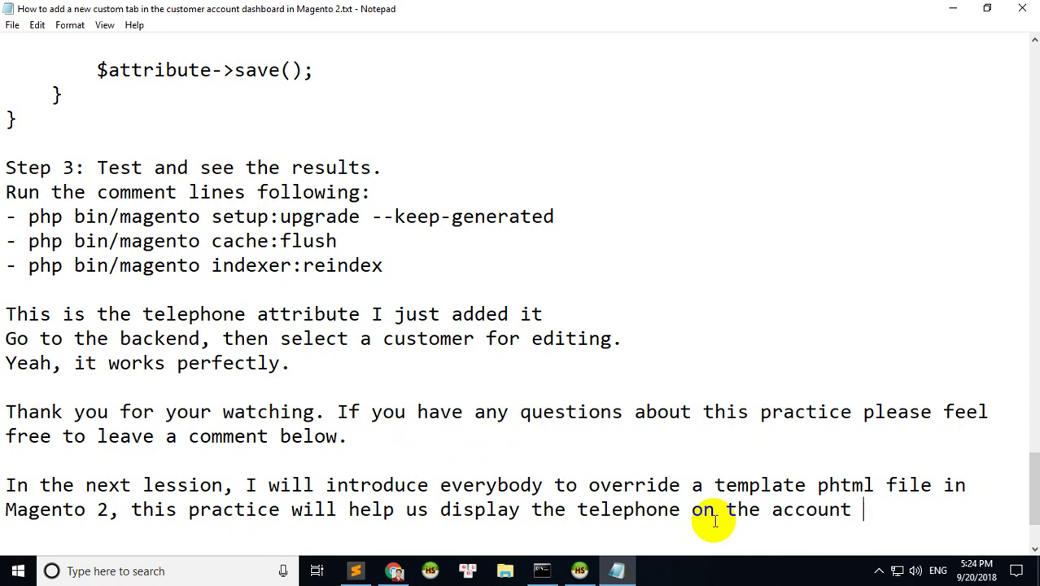